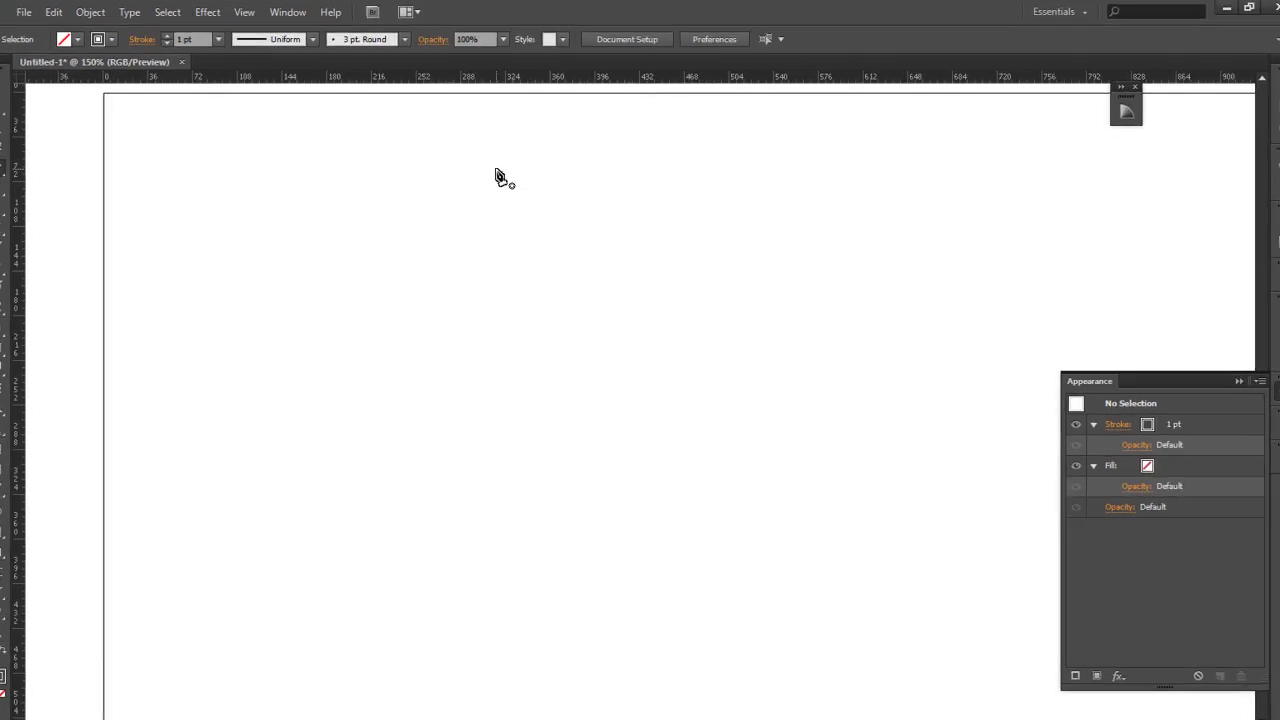
# Draw an open path about 146 px wide and 761 px tall with the Pen tool, curving down into a straight vertical line, and deselect it.
pyautogui.click(468, 158)
pyautogui.moveTo(649, 372); pyautogui.dragTo(649, 485)
pyautogui.moveTo(673, 528); pyautogui.dragTo(643, 282)
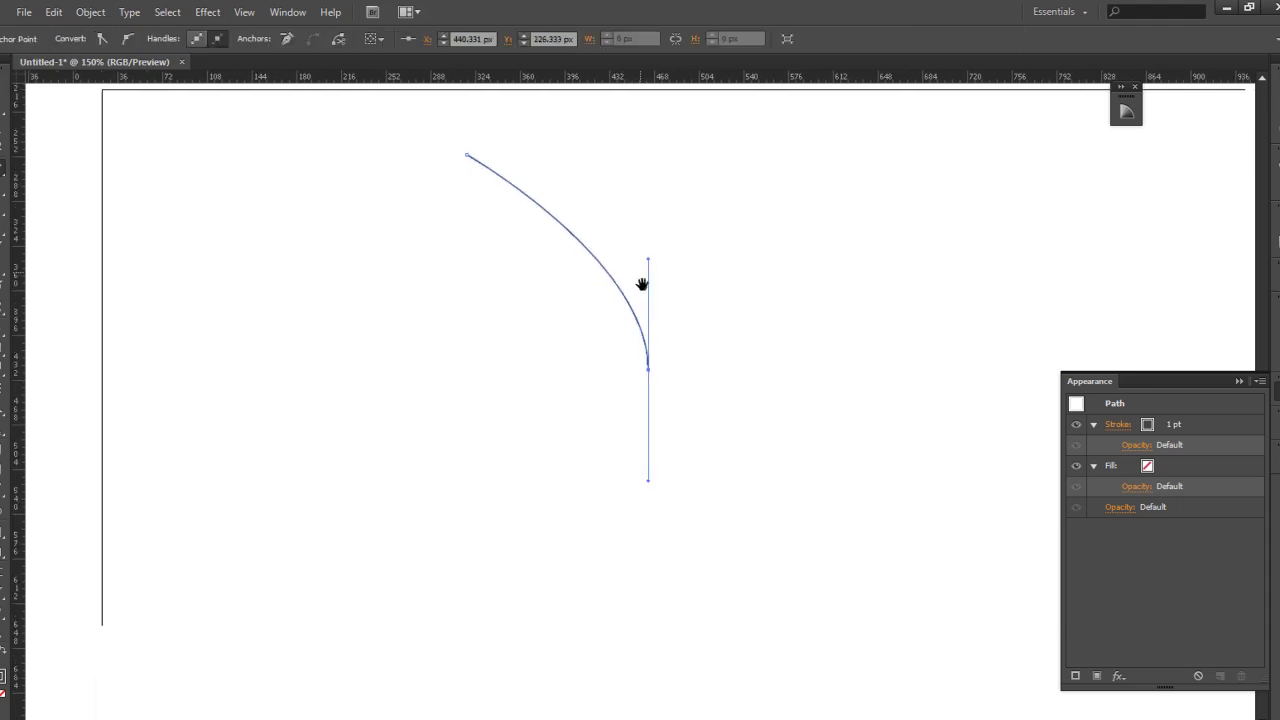
pyautogui.keyDown('ctrl'); pyautogui.keyDown('alt'); pyautogui.click(668, 391); pyautogui.keyUp('alt'); pyautogui.keyUp('ctrl')
pyautogui.keyDown('ctrl'); pyautogui.keyDown('alt'); pyautogui.click(665, 394); pyautogui.keyUp('alt'); pyautogui.keyUp('ctrl')
pyautogui.click(598, 620)
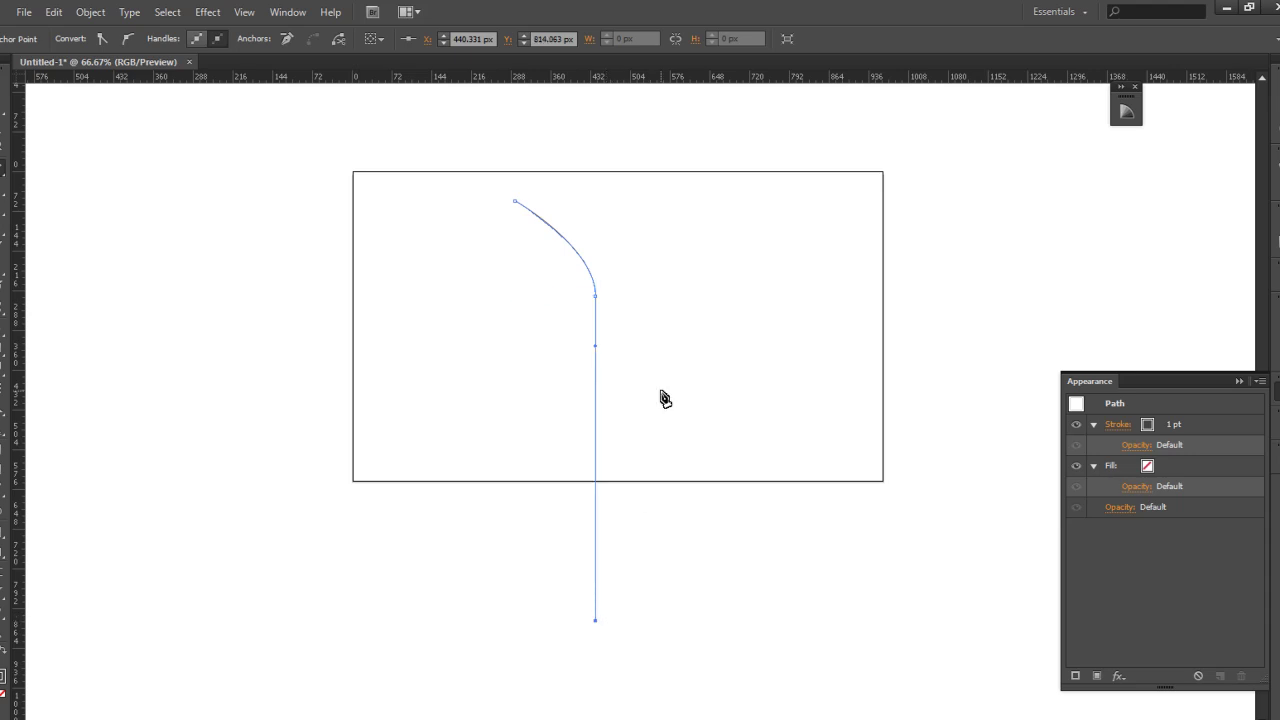
pyautogui.press('v')
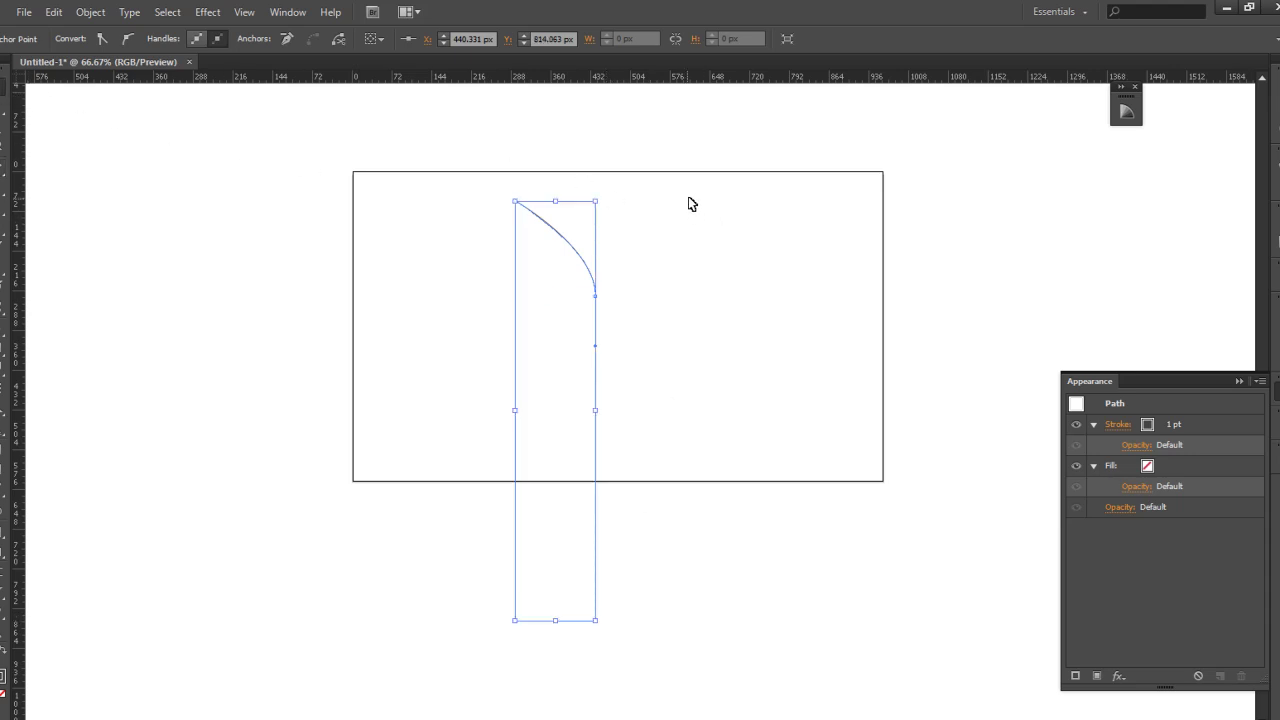
pyautogui.click(688, 204)
# Split the path with the Scissors tool at the anchor where the curve meets the straight vertical line.
pyautogui.moveTo(704, 168); pyautogui.dragTo(528, 348)
pyautogui.moveTo(686, 212); pyautogui.dragTo(534, 412)
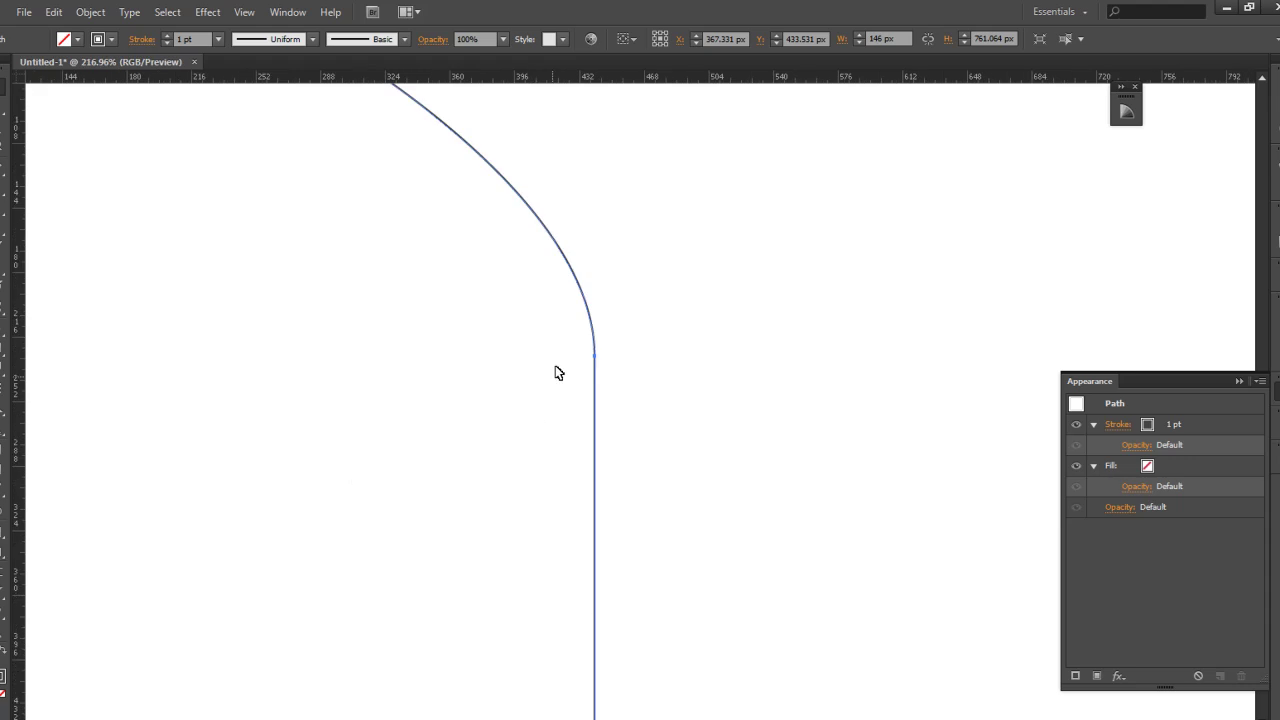
pyautogui.click(1, 314)
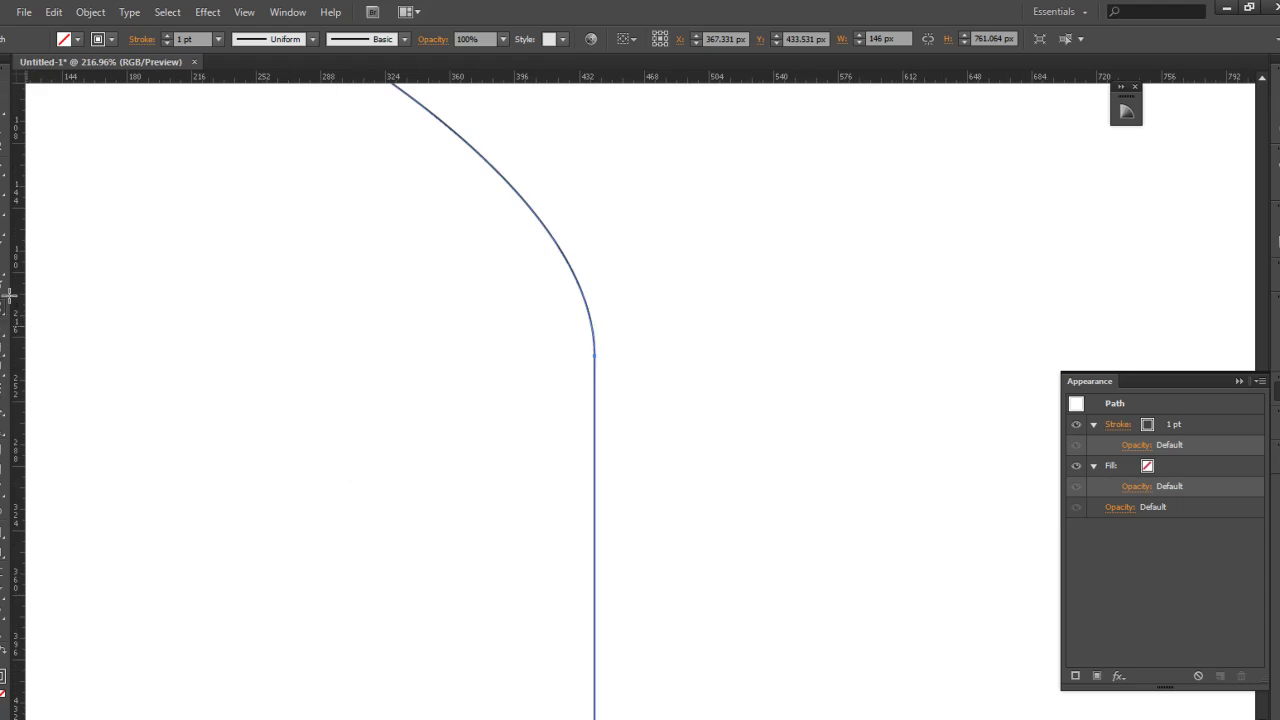
pyautogui.click(594, 354)
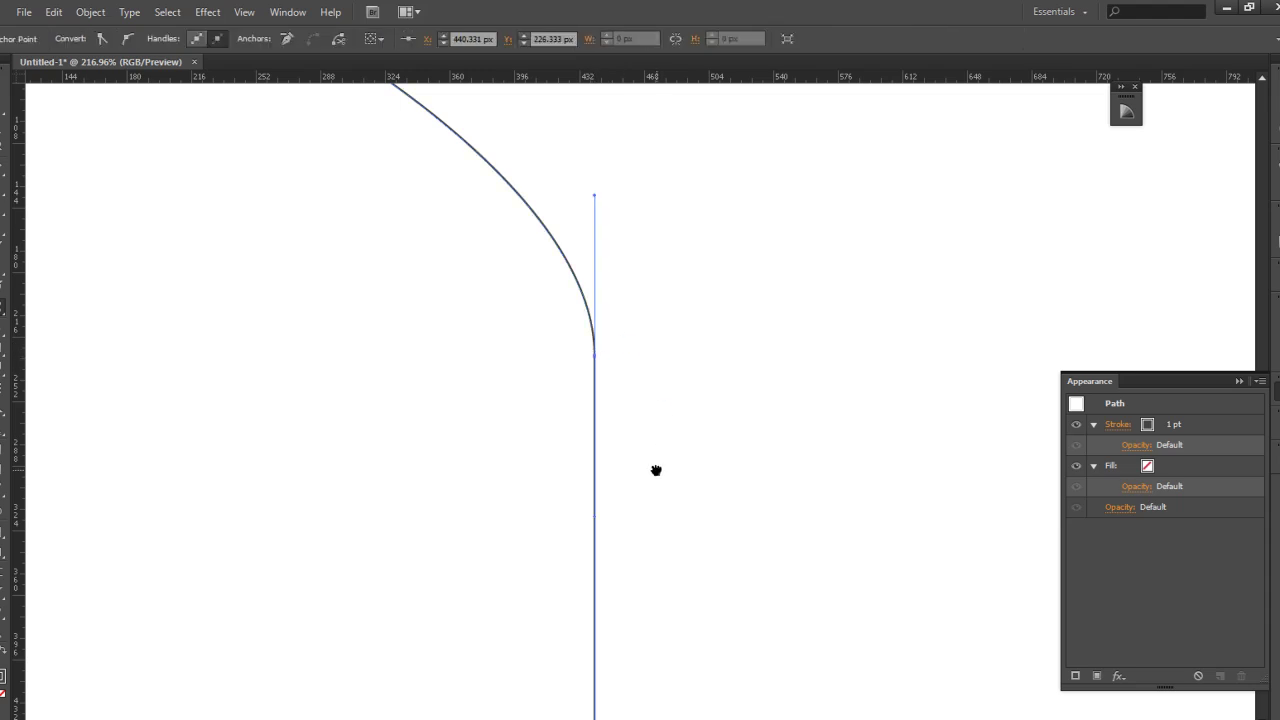
# Hide the artboards and cut the vertical line near its lower end, at a Y position of about 710 px.
pyautogui.scroll(-5, 660, 490)
pyautogui.keyDown('alt'); pyautogui.click(664, 440); pyautogui.keyUp('alt')
pyautogui.keyDown('alt'); pyautogui.click(656, 440); pyautogui.keyUp('alt')
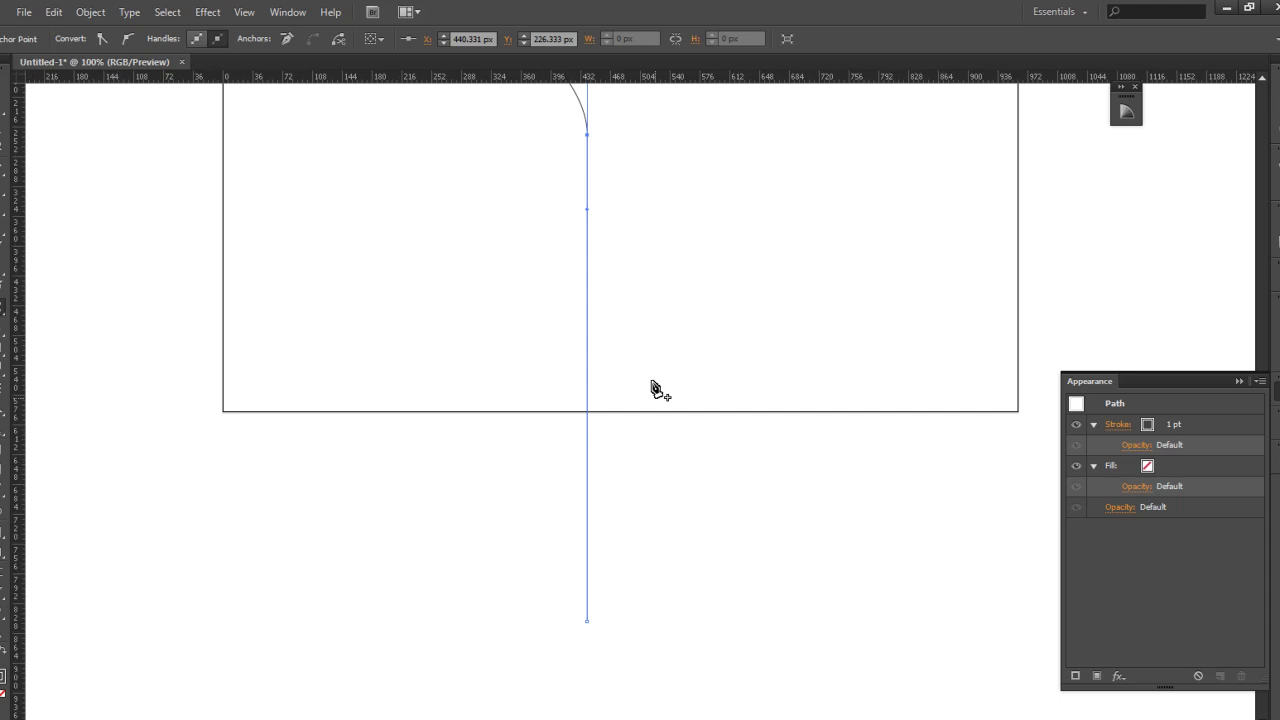
pyautogui.click(245, 14)
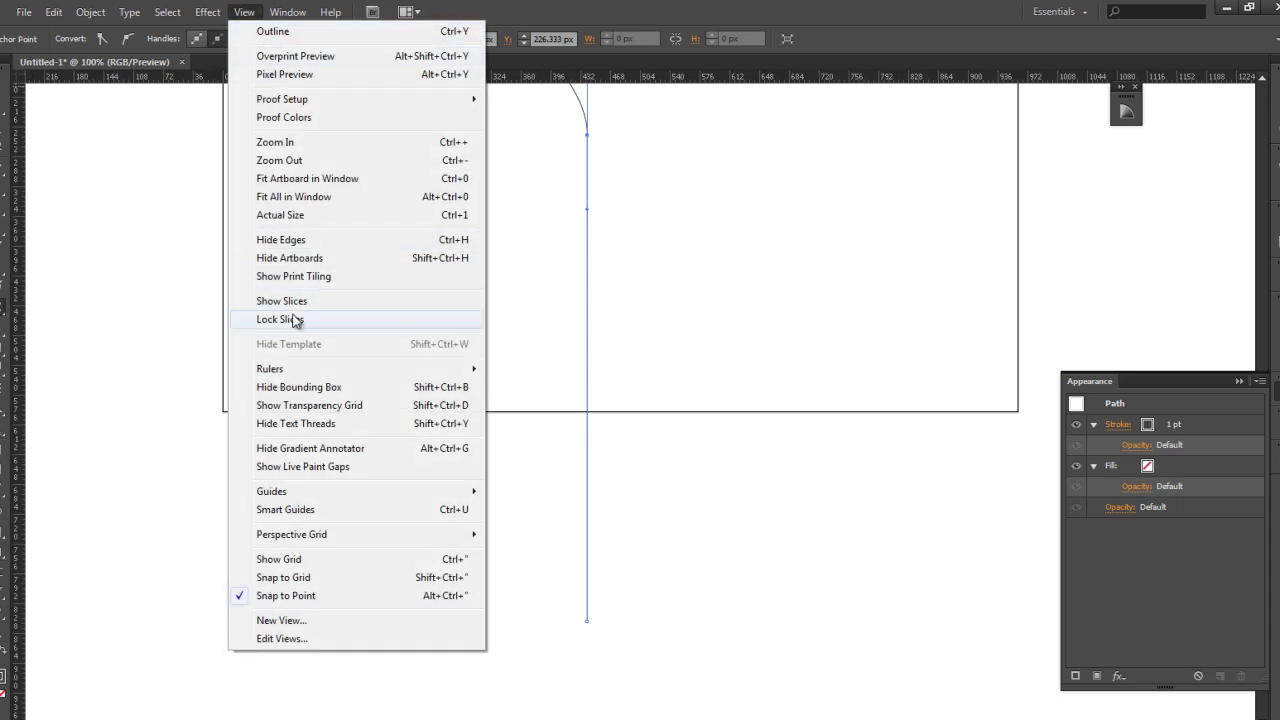
pyautogui.click(292, 258)
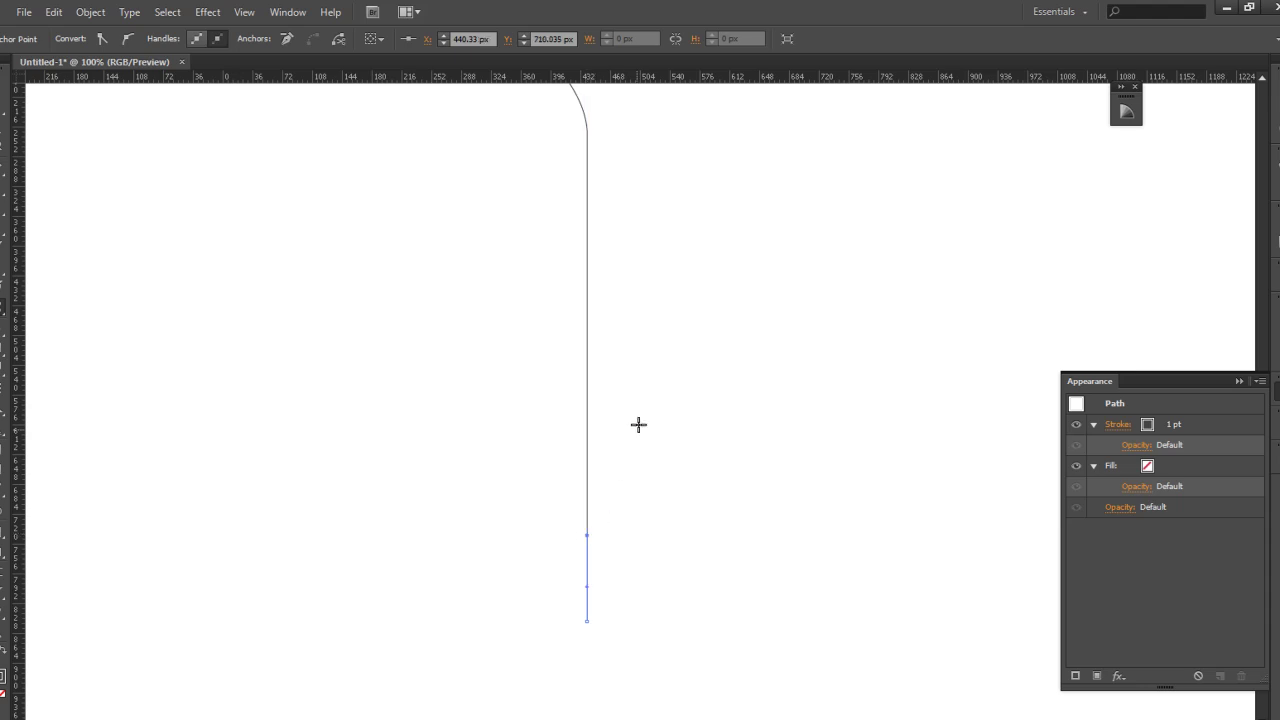
# Set the stroke color of the upper curved segment to orange F79A2B and deselect it.
pyautogui.moveTo(650, 334); pyautogui.dragTo(640, 392)
pyautogui.click(1, 112)
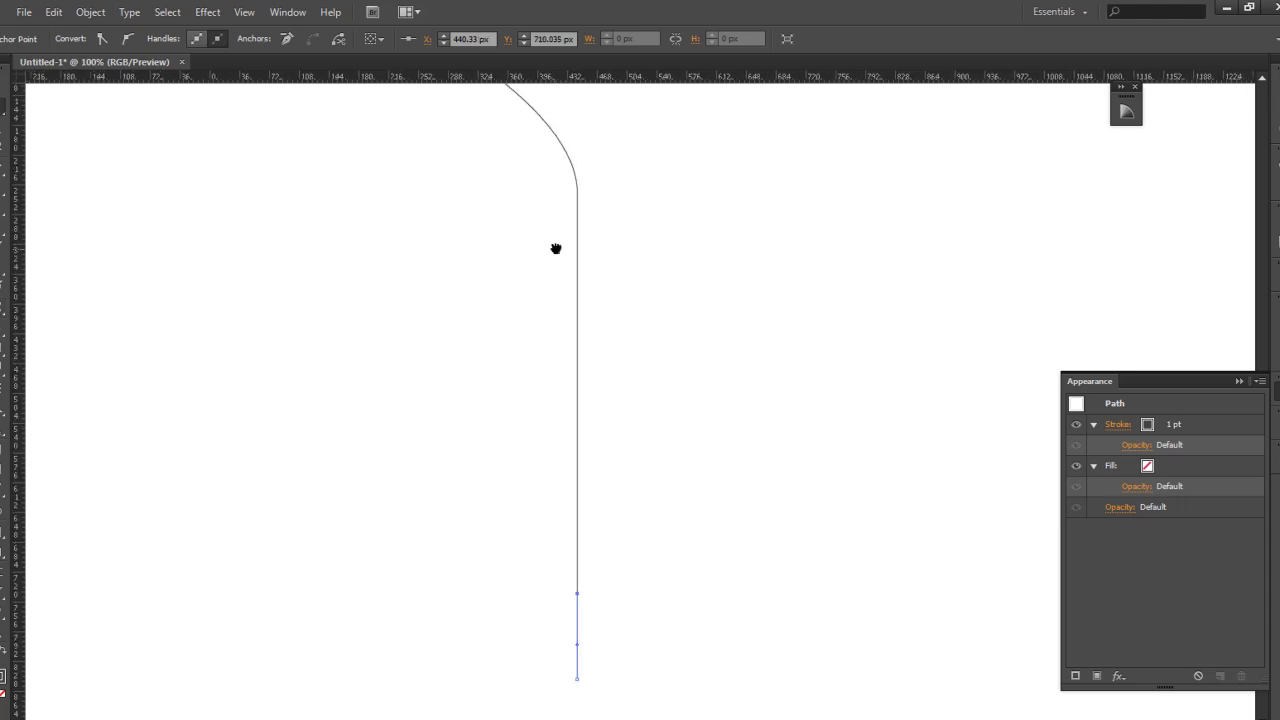
pyautogui.moveTo(554, 249); pyautogui.dragTo(511, 351)
pyautogui.moveTo(580, 157); pyautogui.dragTo(442, 237)
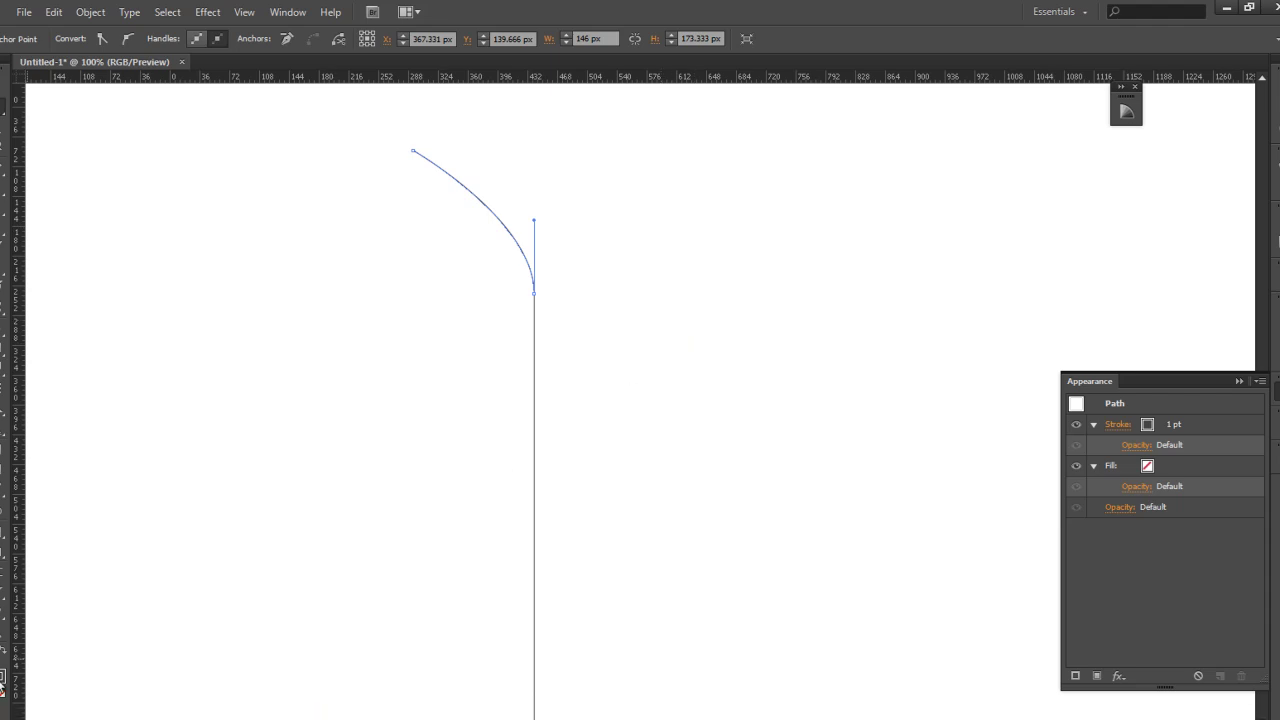
pyautogui.doubleClick(1, 685)
pyautogui.moveTo(587, 302); pyautogui.dragTo(595, 281)
pyautogui.click(811, 282)
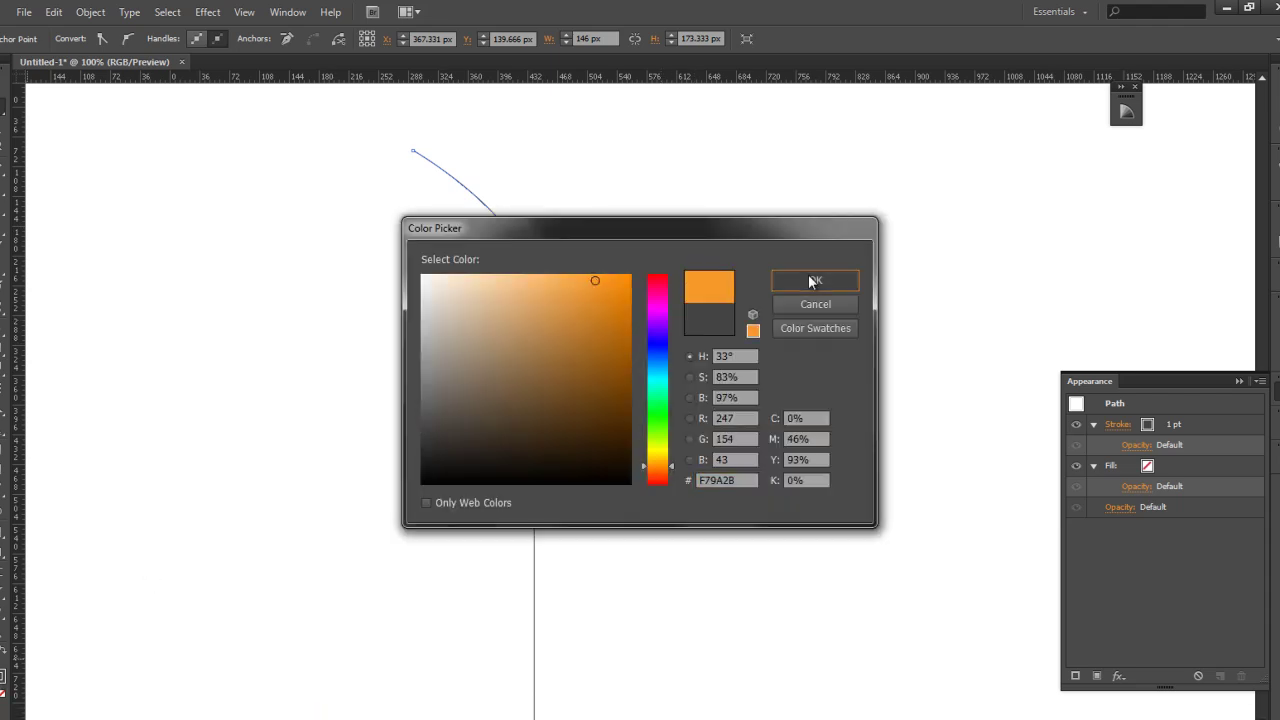
pyautogui.click(813, 281)
pyautogui.click(604, 393)
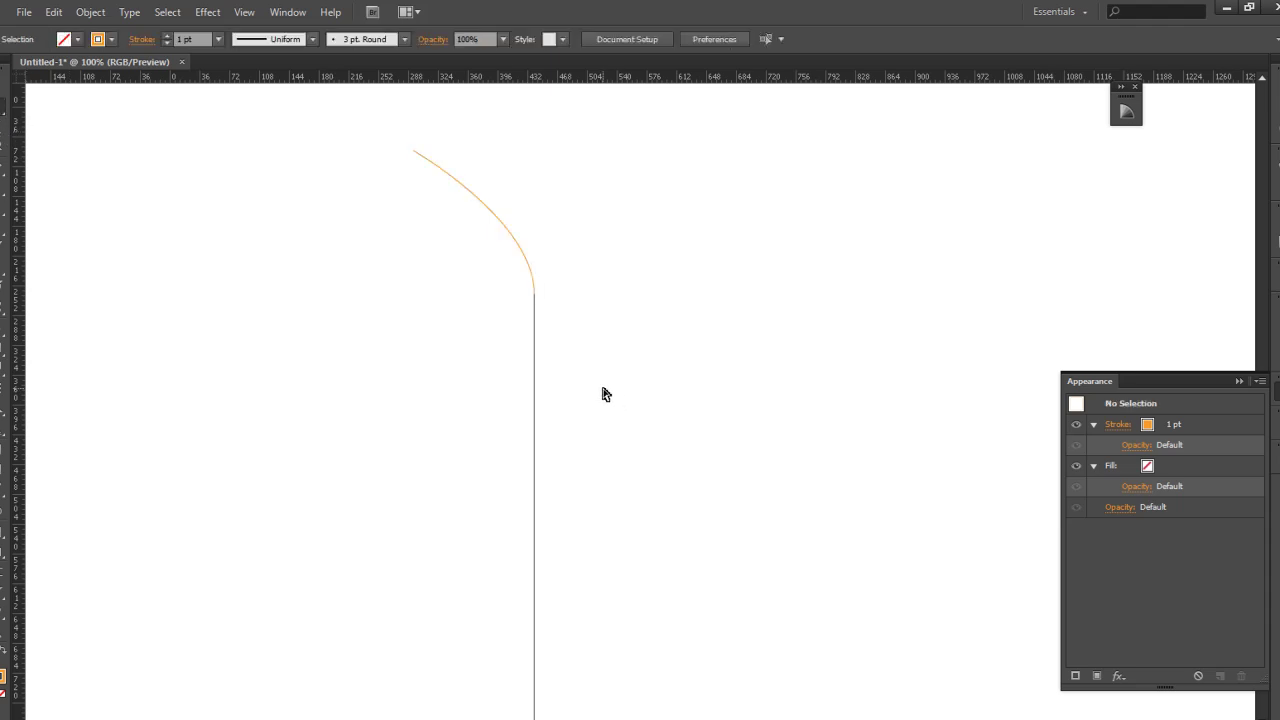
# Give the long middle vertical segment a darker, near-black stroke color.
pyautogui.doubleClick(5, 675)
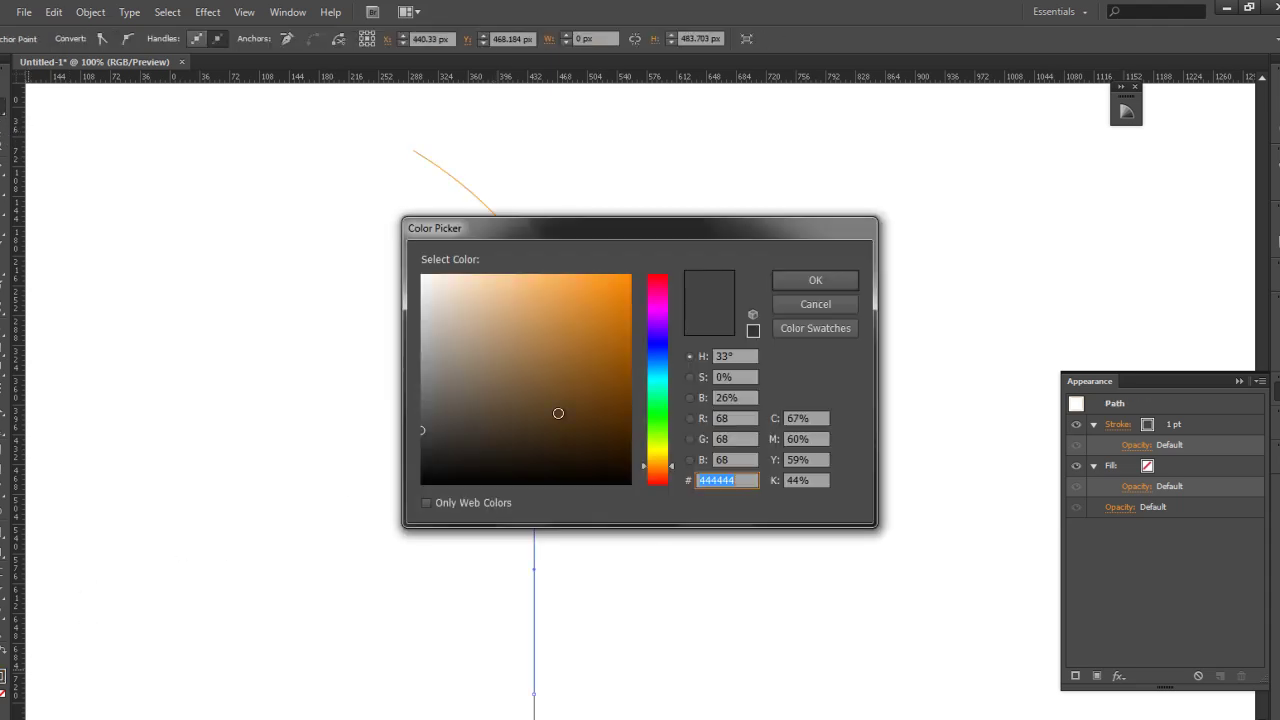
pyautogui.click(800, 278)
# Place a vertical guide through the upper end point of the orange curve, at an X position of about 294 px.
pyautogui.keyDown('ctrl'); pyautogui.keyDown('alt'); pyautogui.click(640, 525); pyautogui.keyUp('alt'); pyautogui.keyUp('ctrl')
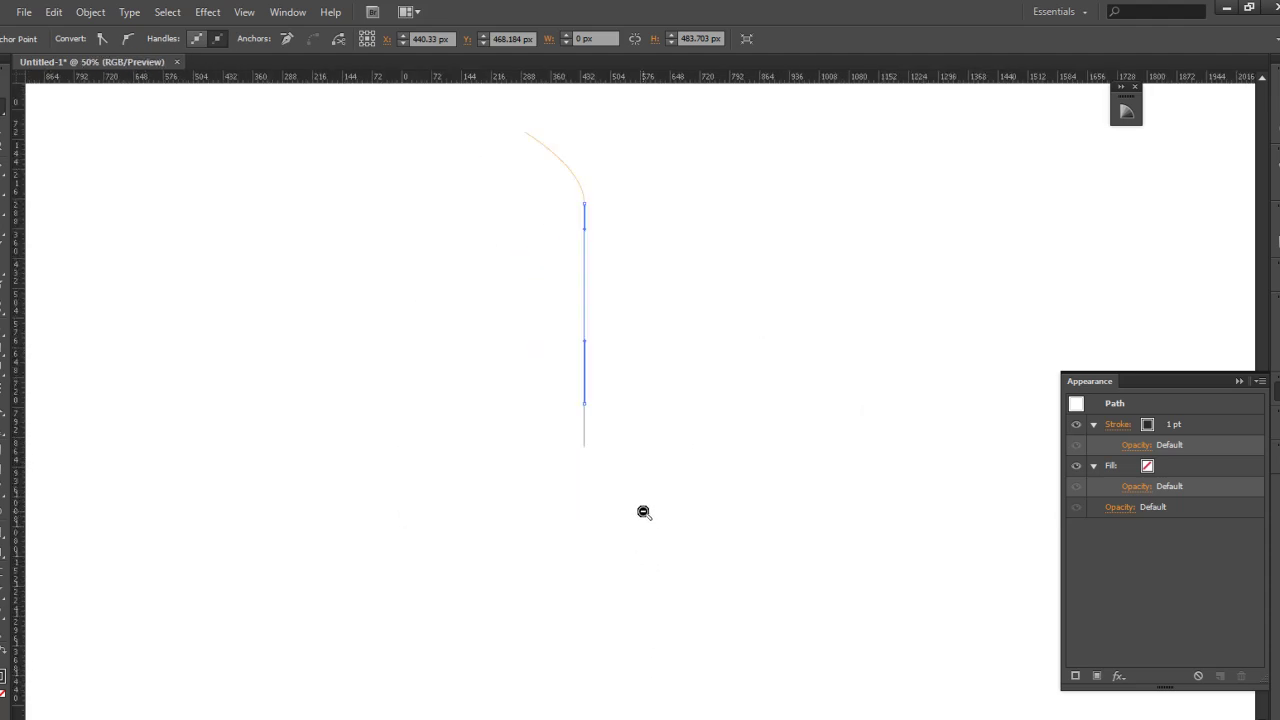
pyautogui.moveTo(655, 340); pyautogui.dragTo(537, 518)
pyautogui.keyDown('ctrl'); pyautogui.keyDown('alt'); pyautogui.click(599, 436); pyautogui.keyUp('alt'); pyautogui.keyUp('ctrl')
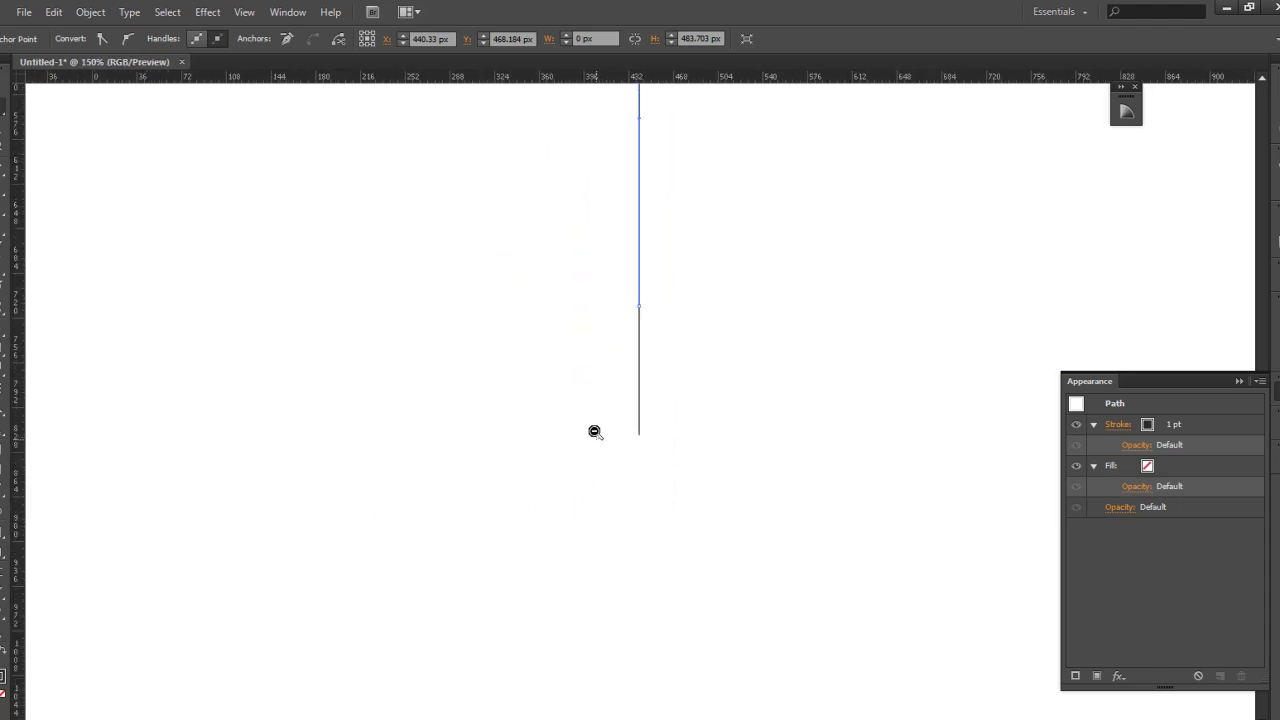
pyautogui.keyDown('ctrl'); pyautogui.keyDown('alt'); pyautogui.click(595, 432); pyautogui.keyUp('alt'); pyautogui.keyUp('ctrl')
pyautogui.moveTo(589, 442); pyautogui.dragTo(564, 532)
pyautogui.keyDown('ctrl'); pyautogui.keyDown('alt'); pyautogui.click(532, 414); pyautogui.keyUp('alt'); pyautogui.keyUp('ctrl')
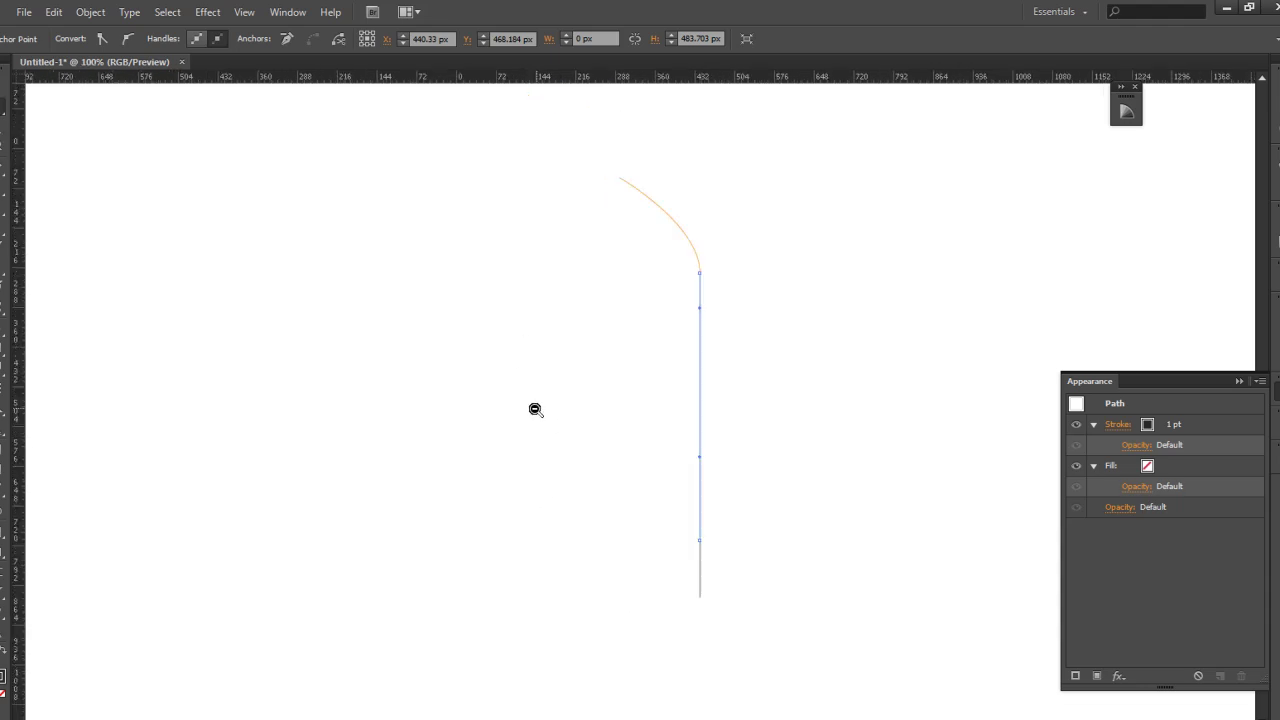
pyautogui.moveTo(13, 370); pyautogui.dragTo(630, 290)
pyautogui.press('Delete')
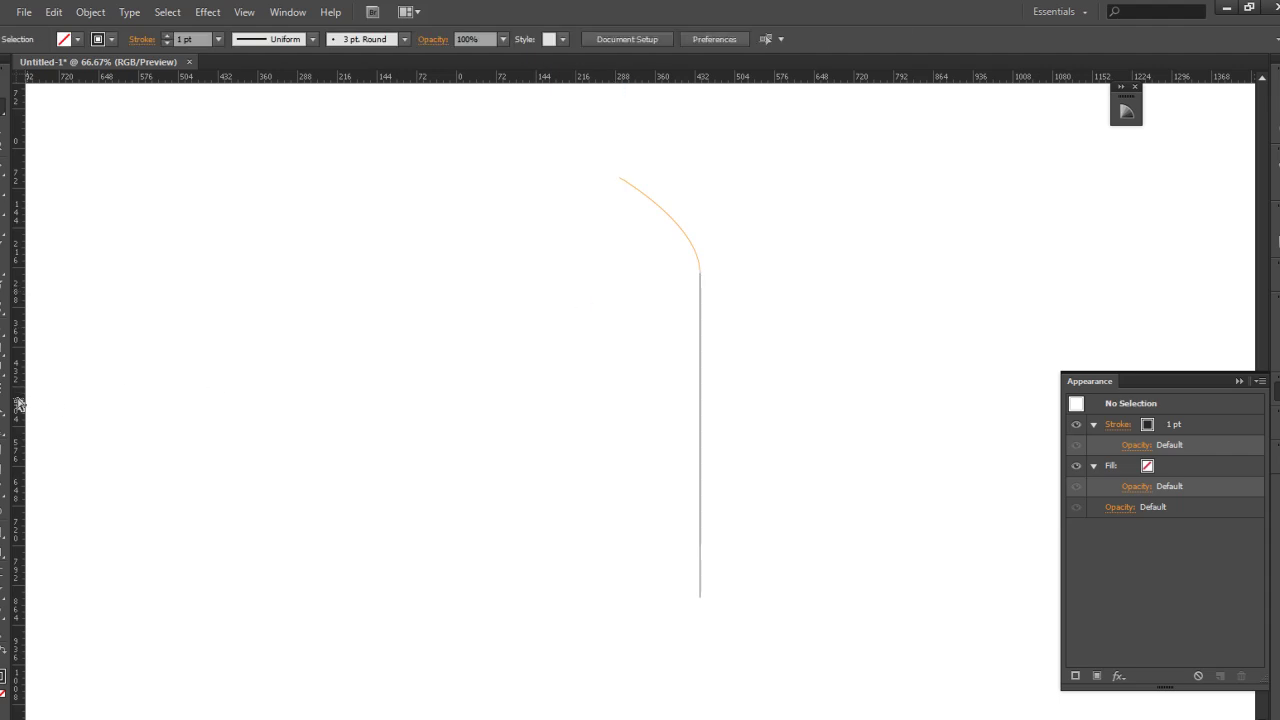
pyautogui.moveTo(18, 403); pyautogui.dragTo(620, 381)
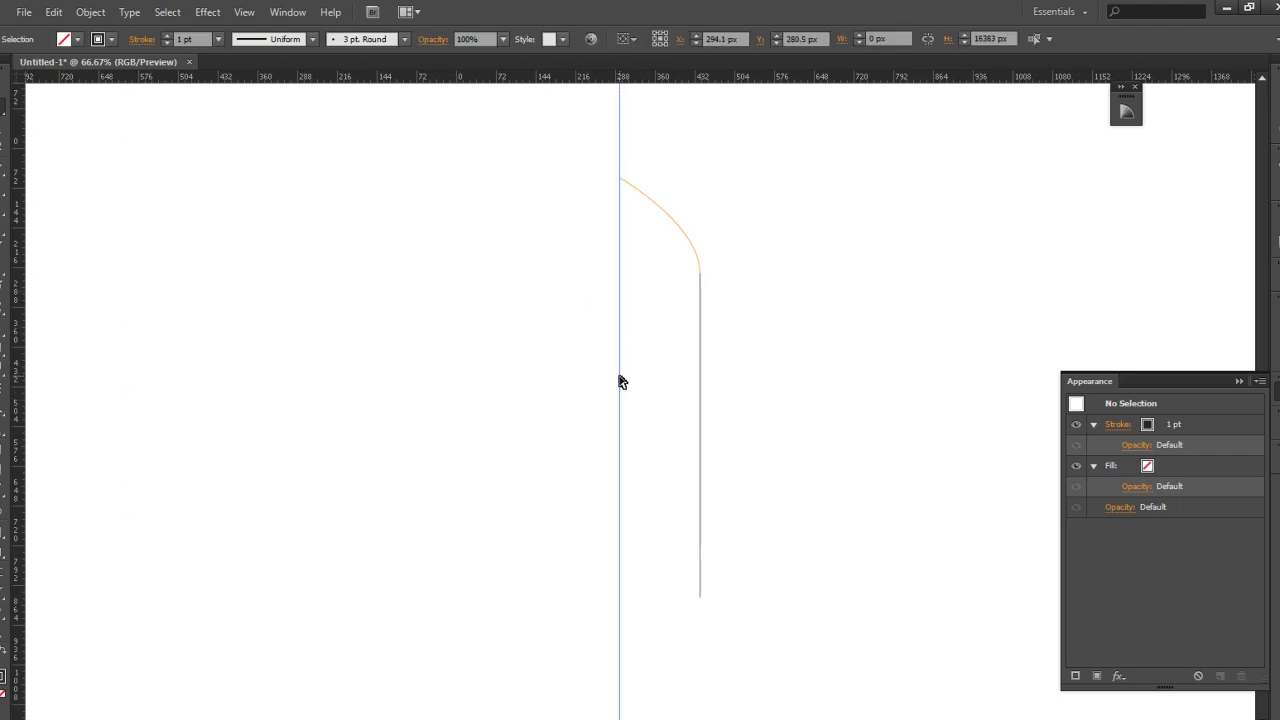
# Try to extend the vertical line's lower end with a straight horizontal base line up to the guide, and undo it.
pyautogui.hotkey('ctrl', 'space')
pyautogui.moveTo(777, 443); pyautogui.dragTo(600, 689)
pyautogui.click(668, 494)
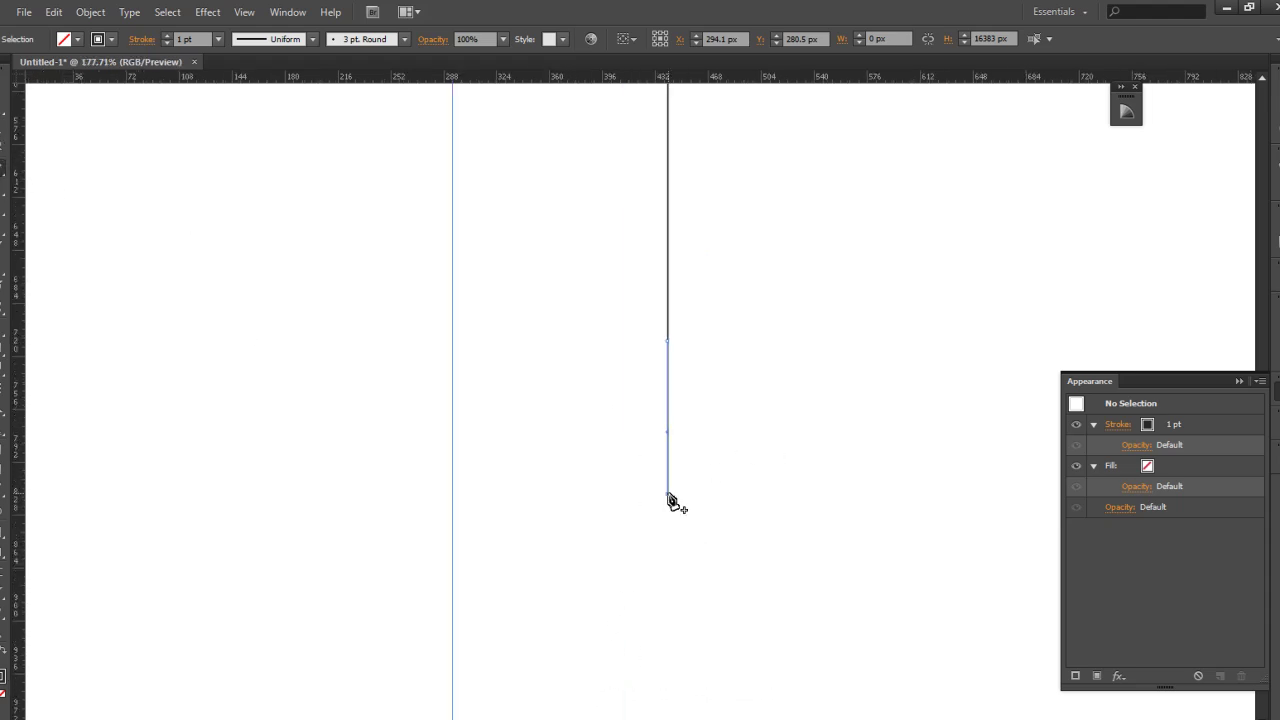
pyautogui.click(452, 493)
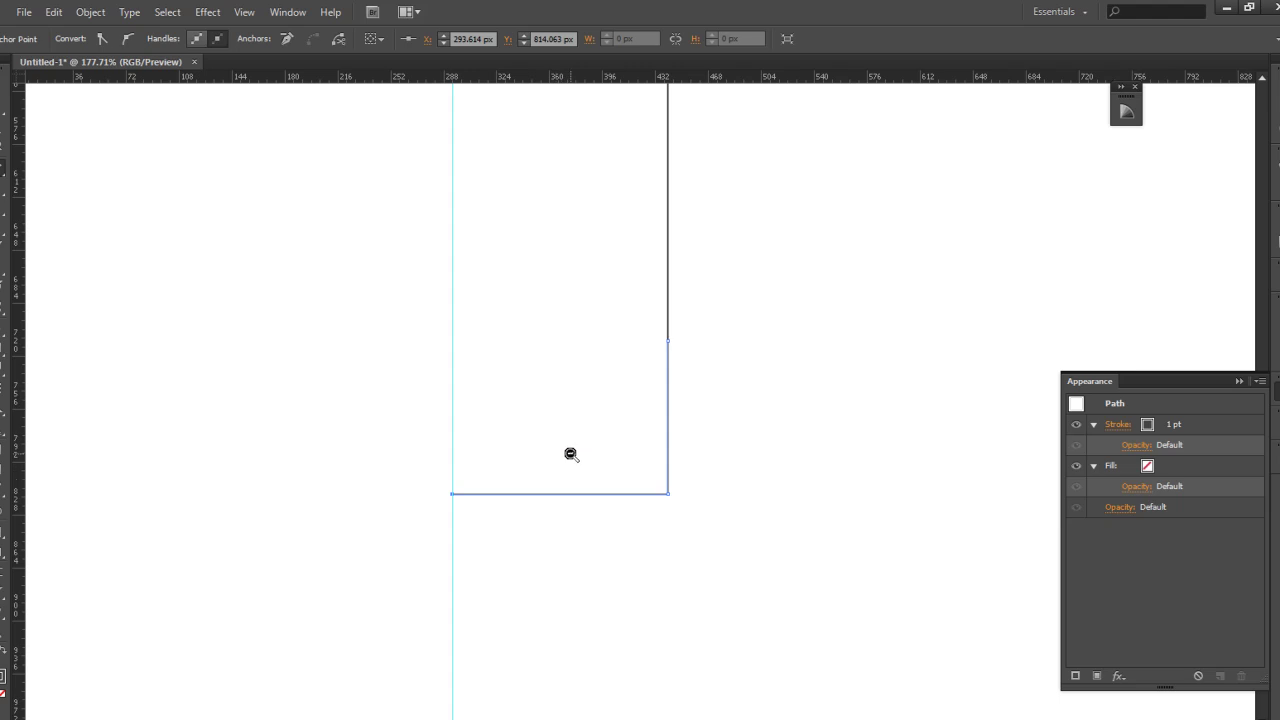
pyautogui.hotkey('ctrl', '-')
pyautogui.hotkey('ctrl', '-')
pyautogui.hotkey('ctrl', '-')
pyautogui.hotkey('ctrl', '-')
pyautogui.moveTo(545, 538); pyautogui.dragTo(531, 545)
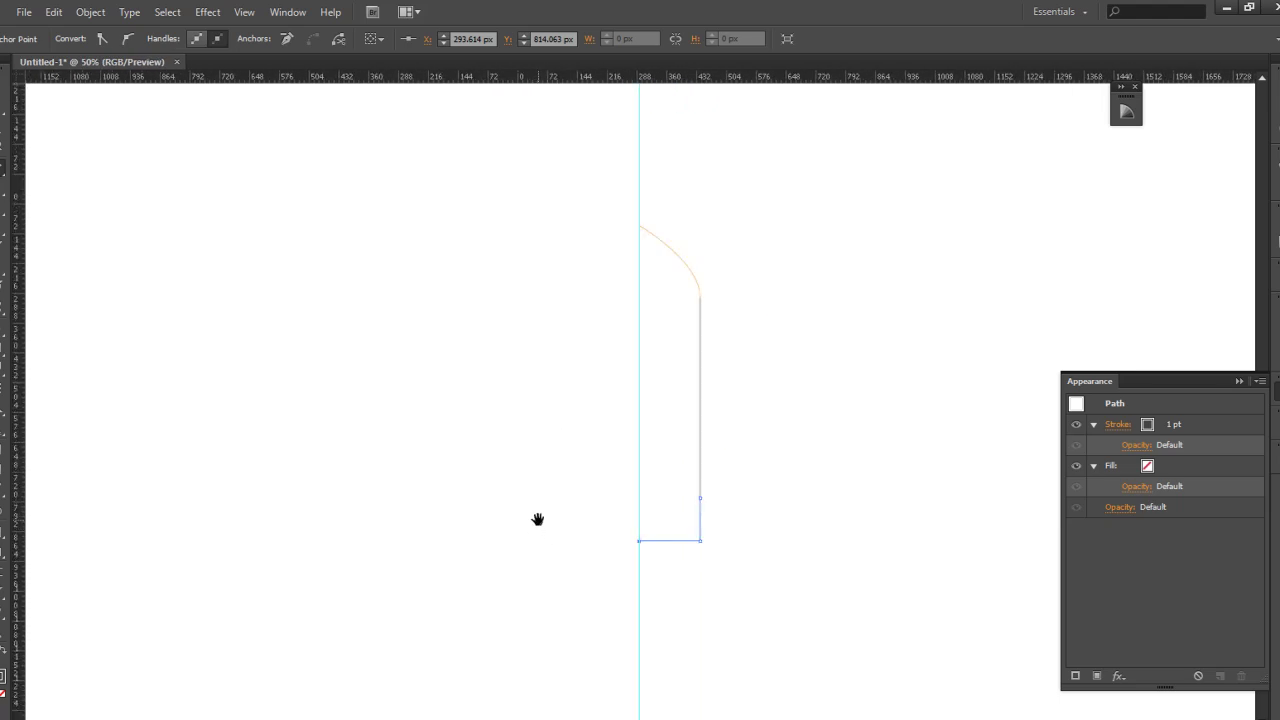
pyautogui.hotkey('ctrl', 'space')
pyautogui.moveTo(735, 501); pyautogui.dragTo(610, 618)
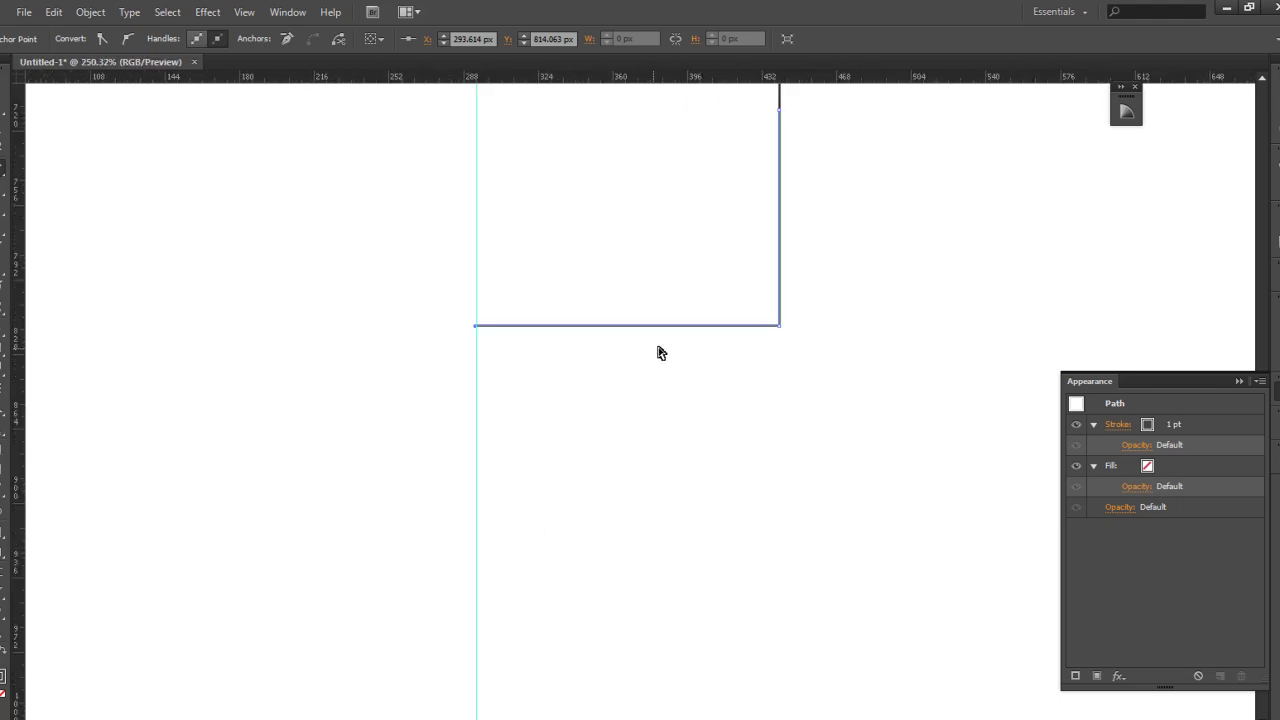
pyautogui.hotkey('ctrl', 'z')
# Continue the path with a stepped base: horizontal to X about 383 px, down about 6 px, and horizontal to the guide.
pyautogui.moveTo(660, 326); pyautogui.dragTo(660, 337)
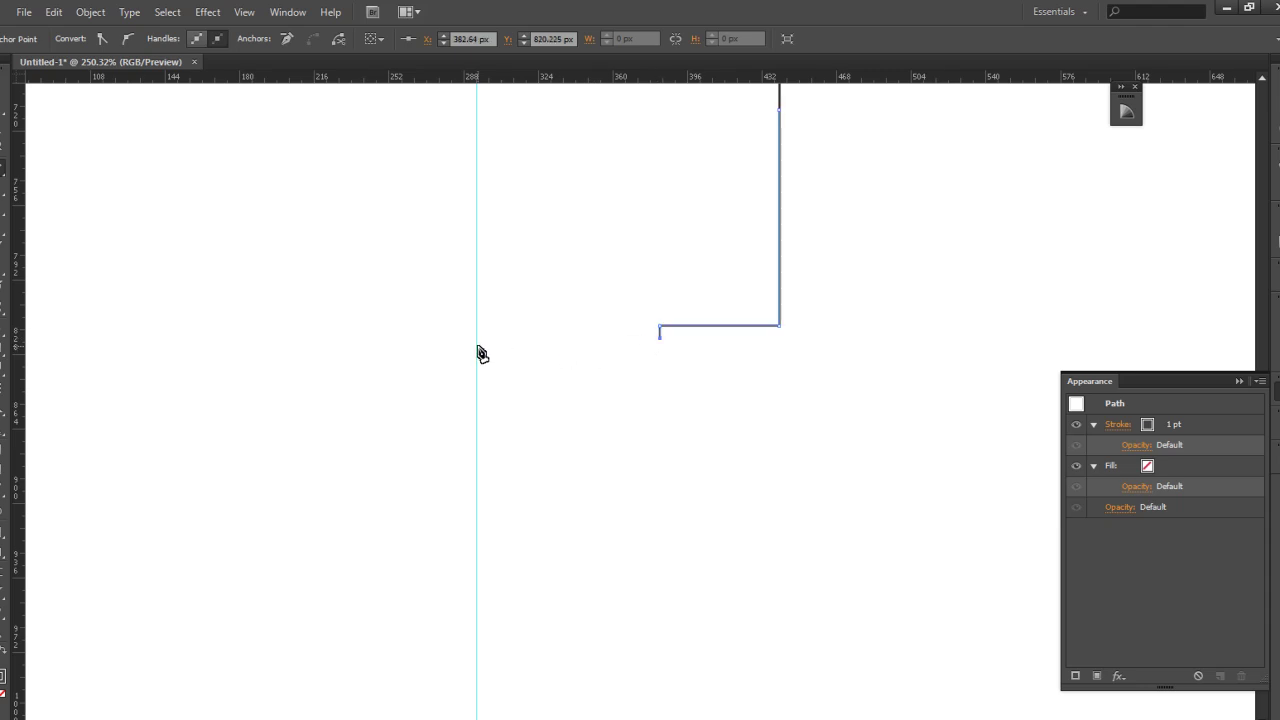
pyautogui.click(476, 338)
pyautogui.hotkey('ctrl', 'alt', 'space')
pyautogui.click(638, 362)
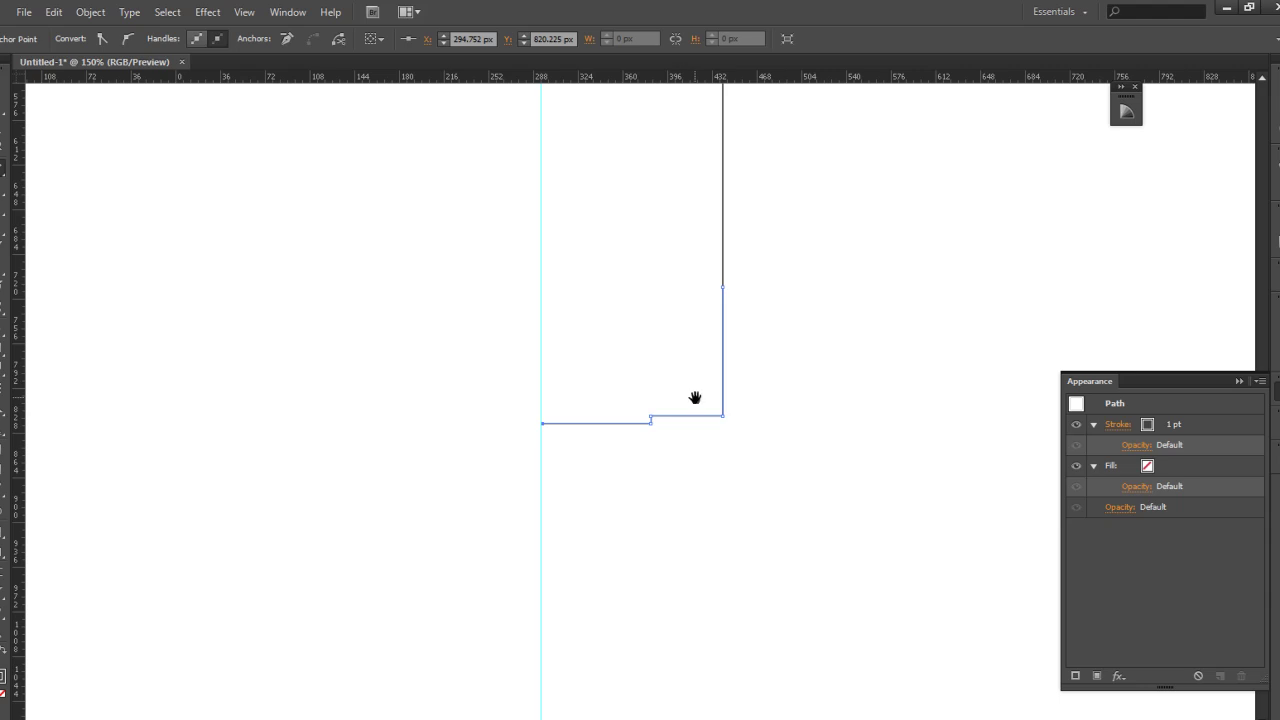
# Cut the base path with the Scissors tool at the upper corner of its small step.
pyautogui.hotkey('ctrl', 'space')
pyautogui.moveTo(729, 386); pyautogui.dragTo(594, 486)
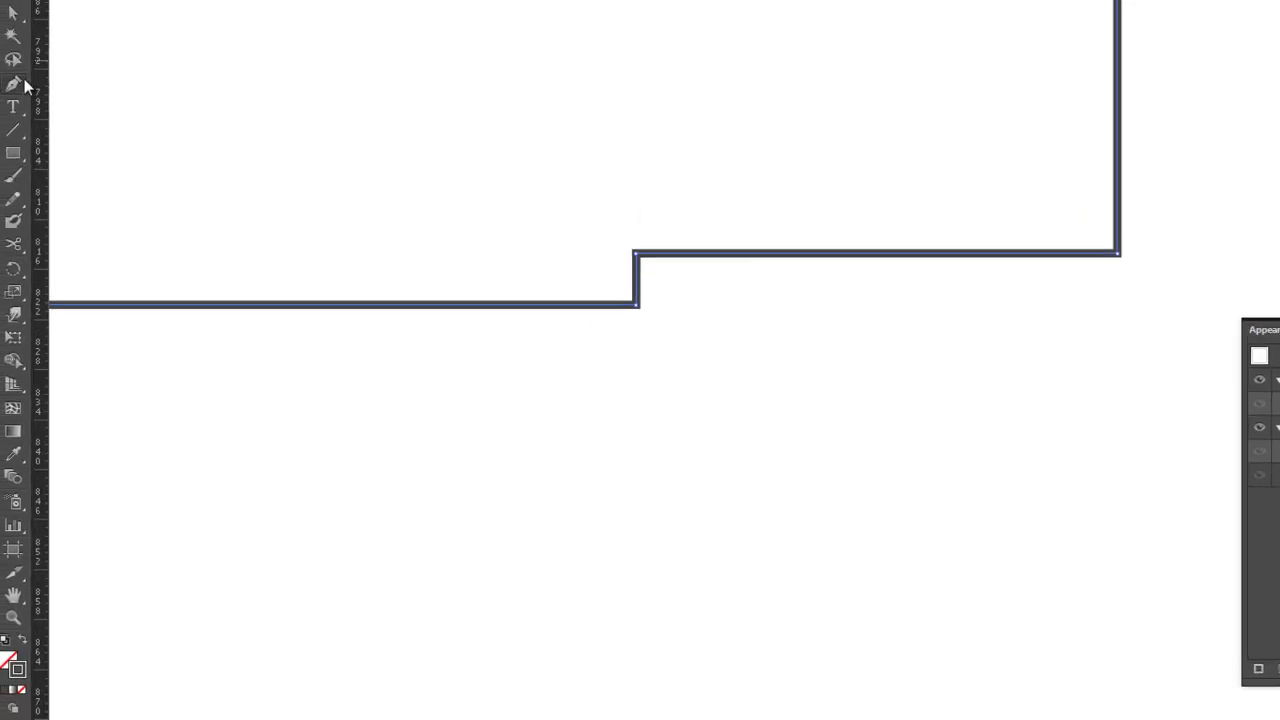
pyautogui.click(13, 244)
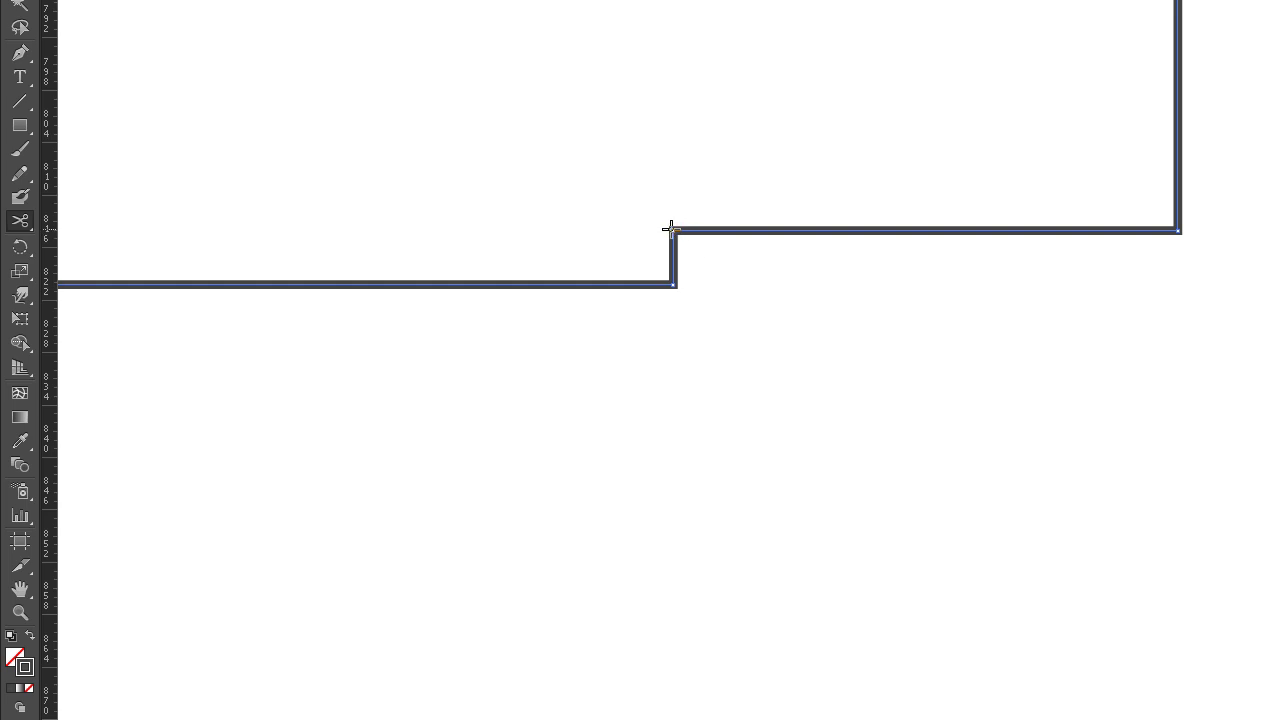
pyautogui.keyDown('ctrl'); pyautogui.click(711, 269); pyautogui.keyUp('ctrl')
pyautogui.moveTo(706, 249); pyautogui.dragTo(645, 301)
pyautogui.keyDown('ctrl'); pyautogui.click(690, 270); pyautogui.keyUp('ctrl')
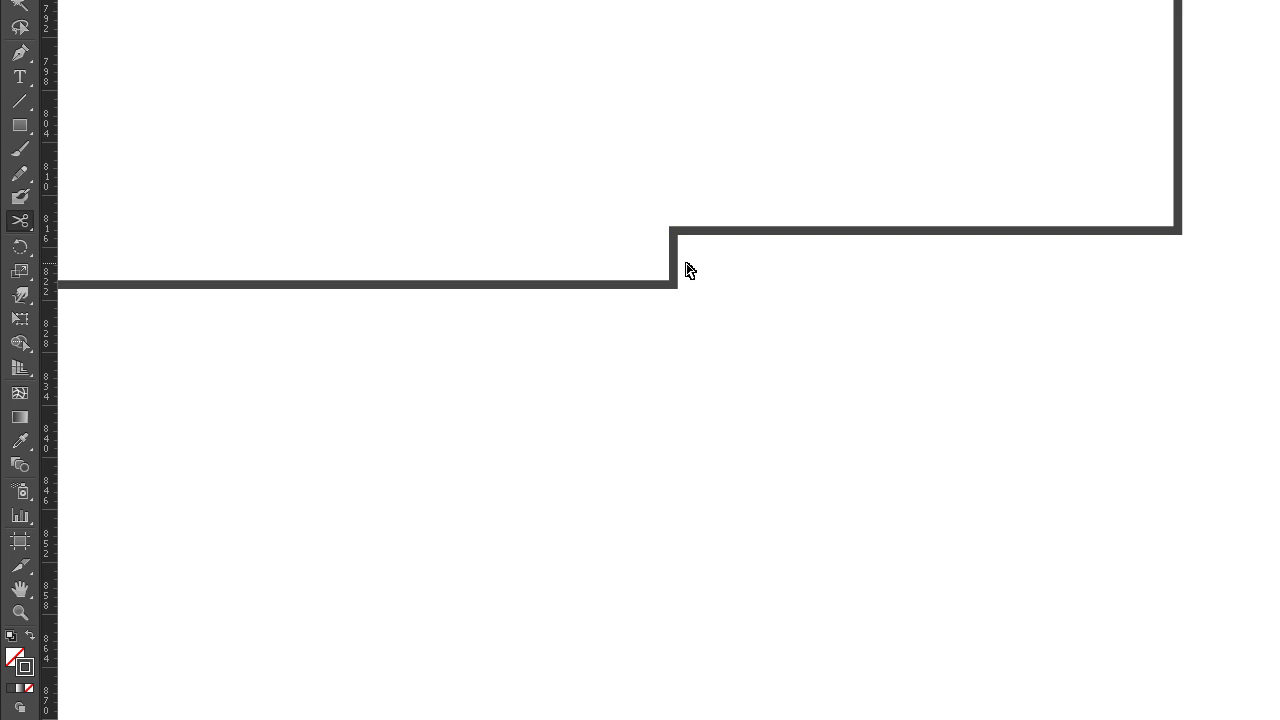
pyautogui.keyDown('ctrl'); pyautogui.click(674, 246); pyautogui.keyUp('ctrl')
pyautogui.click(676, 229)
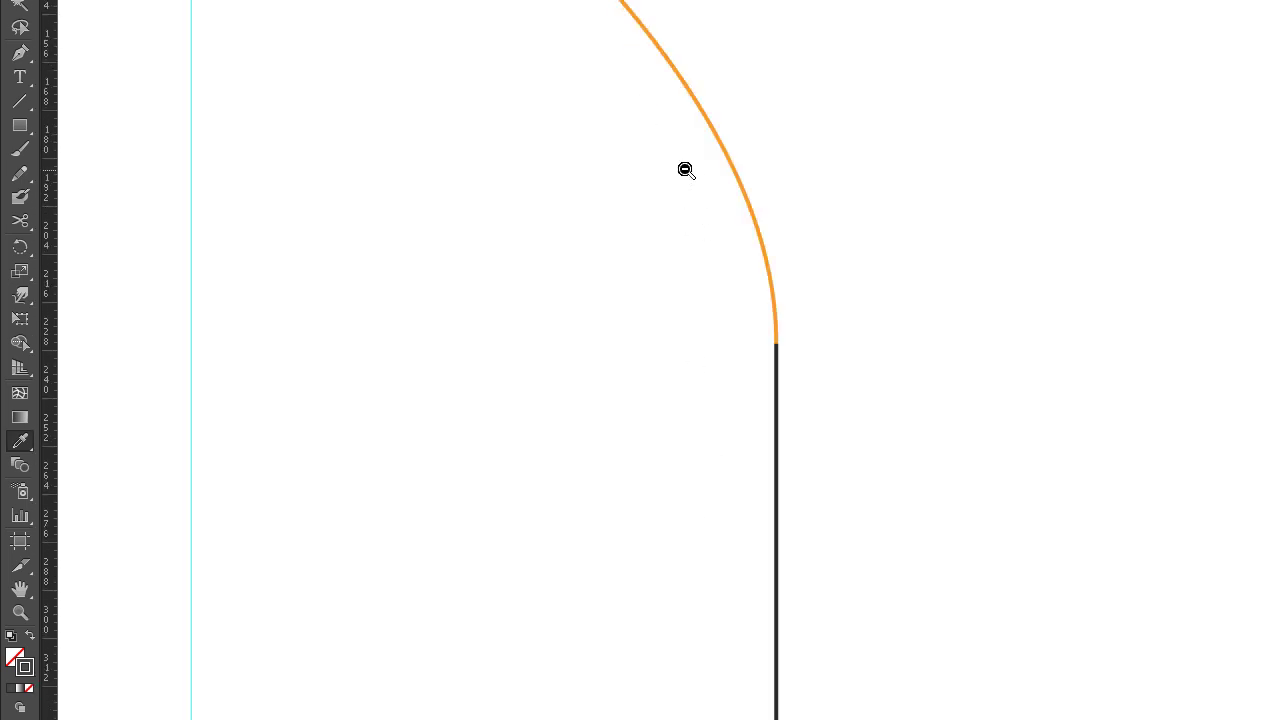
# Apply the orange stroke of the upper curve to the cut-off stepped base segment with the Eyedropper tool.
pyautogui.click(725, 127)
pyautogui.keyDown('ctrl'); pyautogui.keyDown('alt'); pyautogui.click(812, 474); pyautogui.keyUp('alt'); pyautogui.keyUp('ctrl')
pyautogui.keyDown('ctrl'); pyautogui.keyDown('alt'); pyautogui.click(814, 474); pyautogui.keyUp('alt'); pyautogui.keyUp('ctrl')
pyautogui.keyDown('ctrl'); pyautogui.keyDown('alt'); pyautogui.click(814, 472); pyautogui.keyUp('alt'); pyautogui.keyUp('ctrl')
pyautogui.keyDown('ctrl'); pyautogui.keyDown('alt'); pyautogui.click(813, 466); pyautogui.keyUp('alt'); pyautogui.keyUp('ctrl')
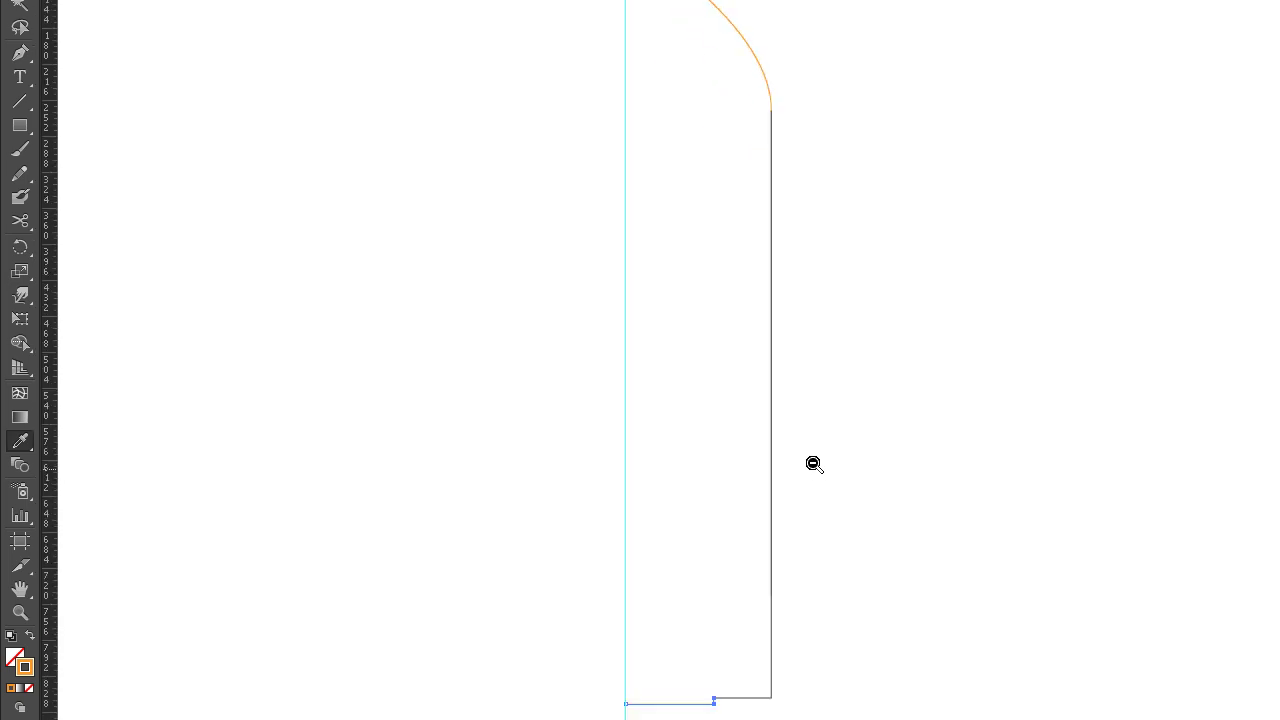
pyautogui.keyDown('ctrl'); pyautogui.keyDown('alt'); pyautogui.click(812, 464); pyautogui.keyUp('alt'); pyautogui.keyUp('ctrl')
pyautogui.moveTo(806, 466); pyautogui.dragTo(812, 404)
pyautogui.moveTo(820, 391); pyautogui.dragTo(670, 488)
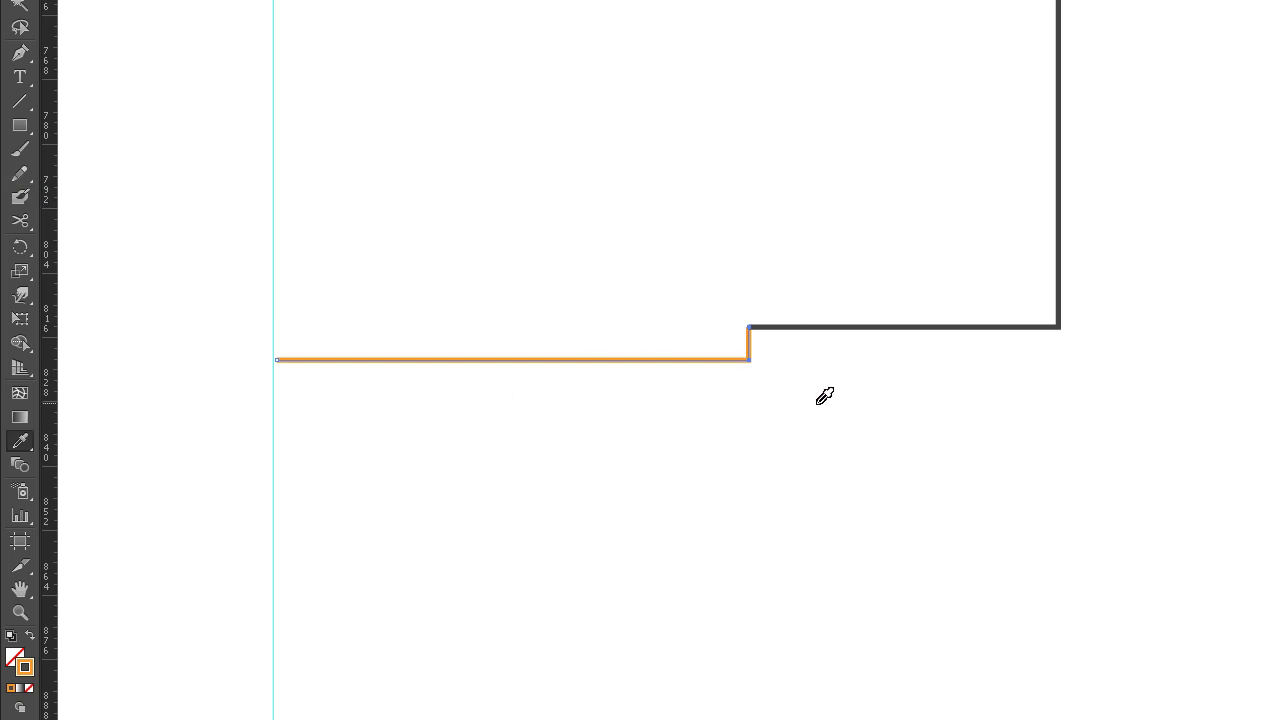
# Select and delete the vertical guide.
pyautogui.keyDown('ctrl'); pyautogui.keyDown('alt'); pyautogui.click(801, 326); pyautogui.keyUp('alt'); pyautogui.keyUp('ctrl')
pyautogui.keyDown('ctrl'); pyautogui.keyDown('alt'); pyautogui.click(800, 325); pyautogui.keyUp('alt'); pyautogui.keyUp('ctrl')
pyautogui.keyDown('ctrl'); pyautogui.keyDown('alt'); pyautogui.click(796, 322); pyautogui.keyUp('alt'); pyautogui.keyUp('ctrl')
pyautogui.keyDown('ctrl'); pyautogui.keyDown('alt'); pyautogui.click(791, 320); pyautogui.keyUp('alt'); pyautogui.keyUp('ctrl')
pyautogui.keyDown('ctrl'); pyautogui.keyDown('alt'); pyautogui.click(790, 319); pyautogui.keyUp('alt'); pyautogui.keyUp('ctrl')
pyautogui.keyDown('ctrl'); pyautogui.keyDown('alt'); pyautogui.click(793, 315); pyautogui.keyUp('alt'); pyautogui.keyUp('ctrl')
pyautogui.keyDown('ctrl'); pyautogui.keyDown('alt'); pyautogui.click(794, 313); pyautogui.keyUp('alt'); pyautogui.keyUp('ctrl')
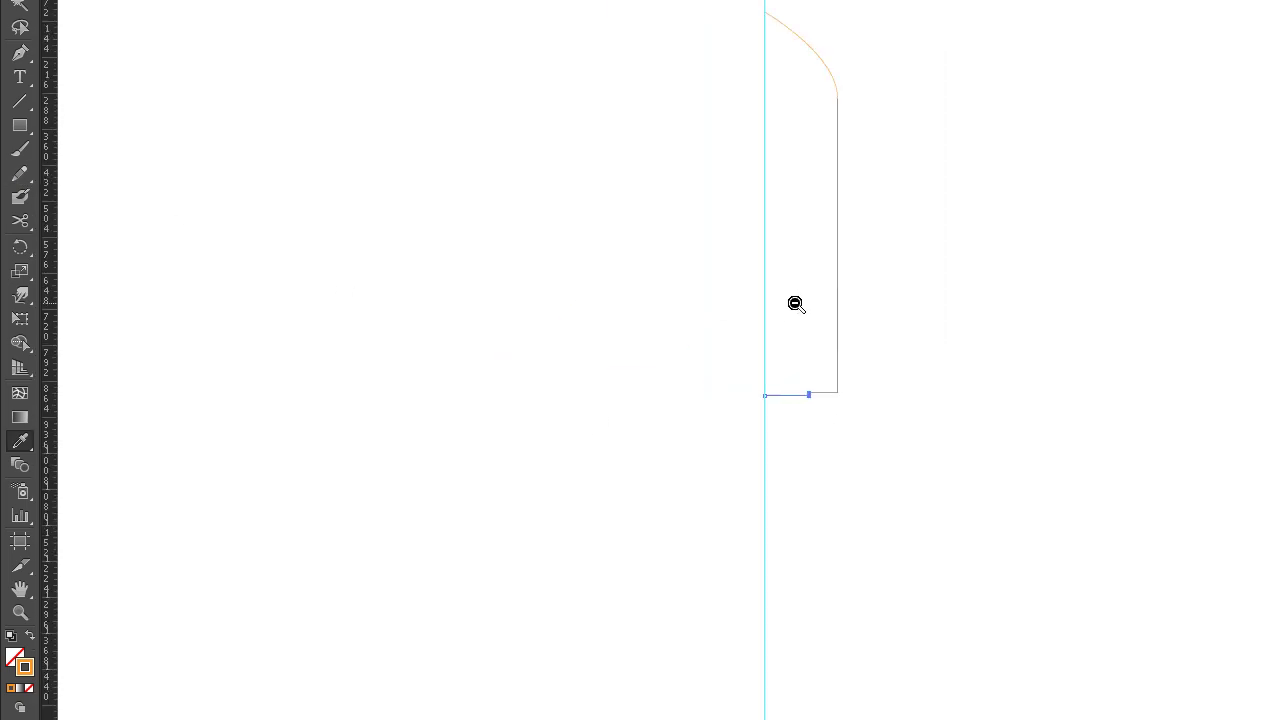
pyautogui.keyDown('ctrl'); pyautogui.keyDown('alt'); pyautogui.click(794, 301); pyautogui.keyUp('alt'); pyautogui.keyUp('ctrl')
pyautogui.press('a')
pyautogui.moveTo(863, 27); pyautogui.dragTo(671, 138)
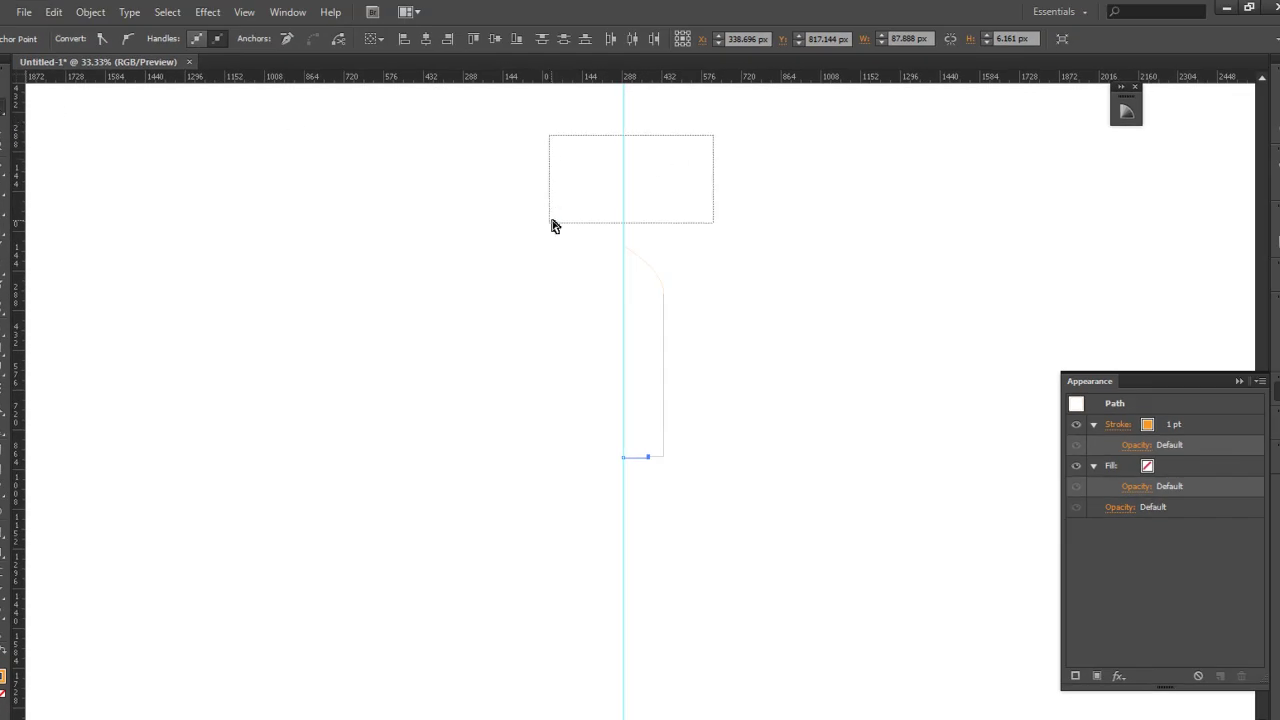
pyautogui.press('Delete')
# Select all segments of the profile and group them.
pyautogui.hotkey('ctrl', 'a')
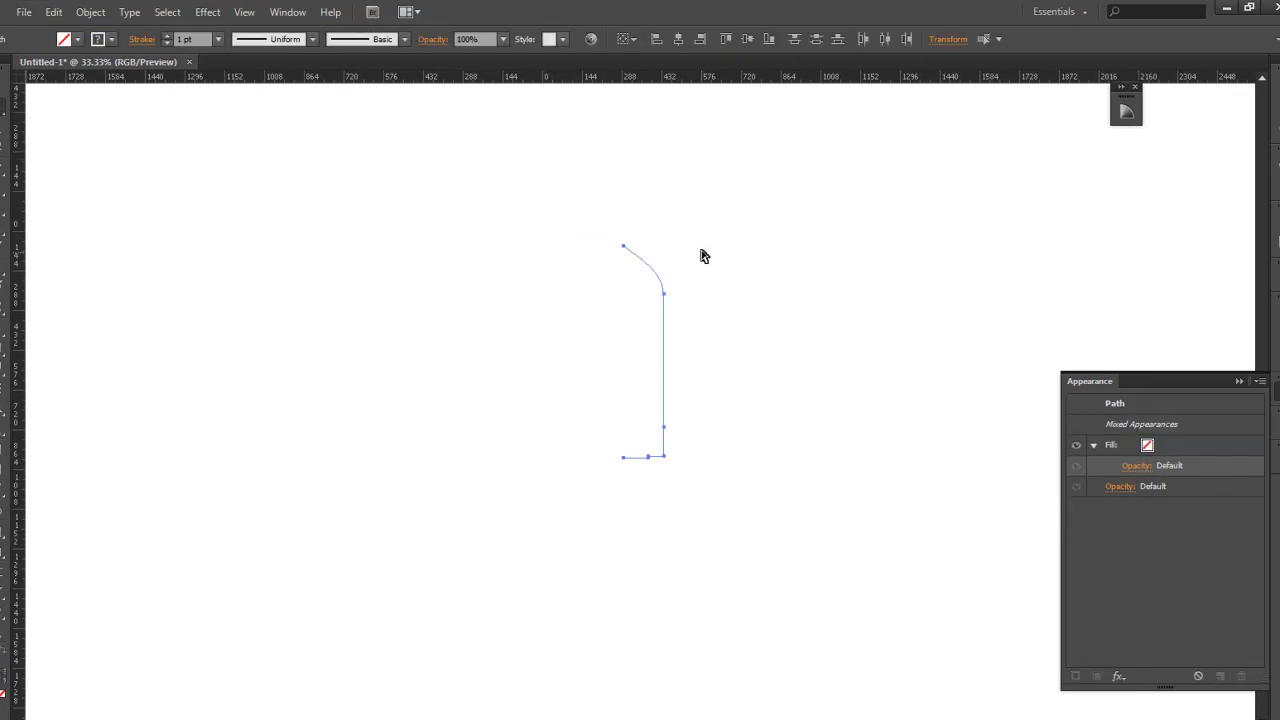
pyautogui.moveTo(720, 217); pyautogui.dragTo(551, 494)
pyautogui.hotkey('ctrl', 'g')
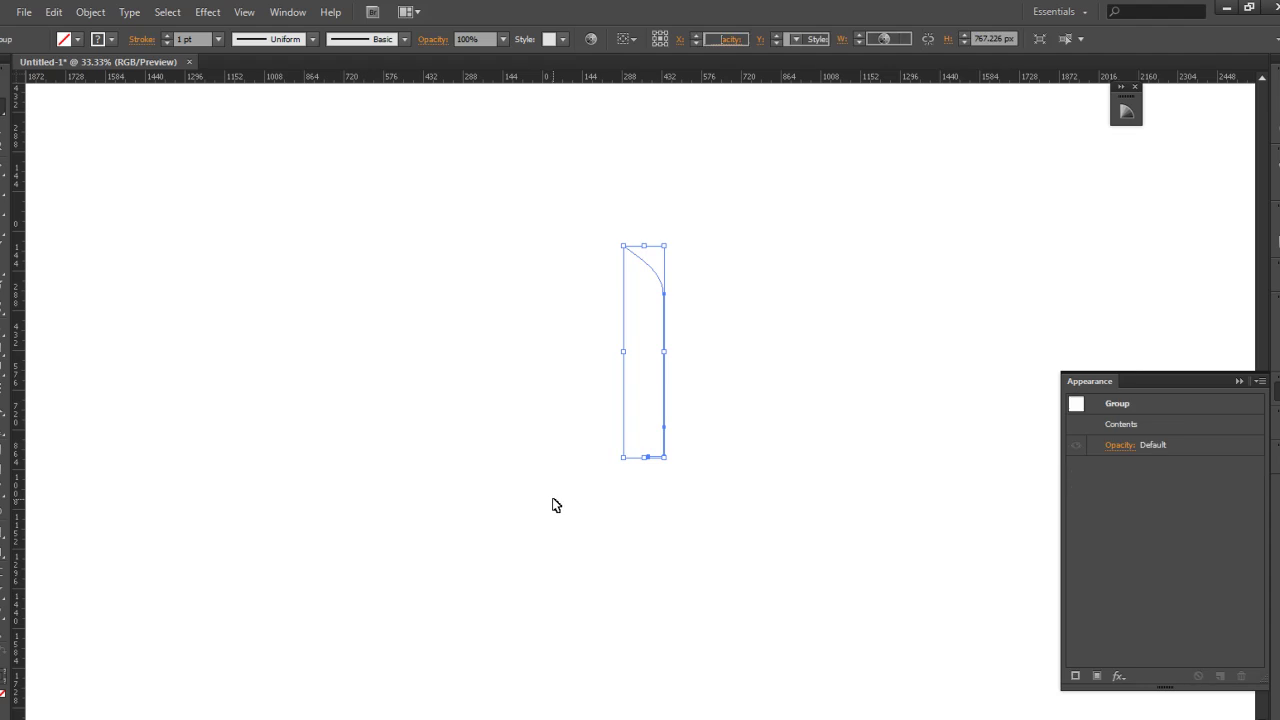
# Apply a 3D Revolve effect to the grouped profile with a custom rotation of about -30°, 5° and 18°.
pyautogui.click(208, 12)
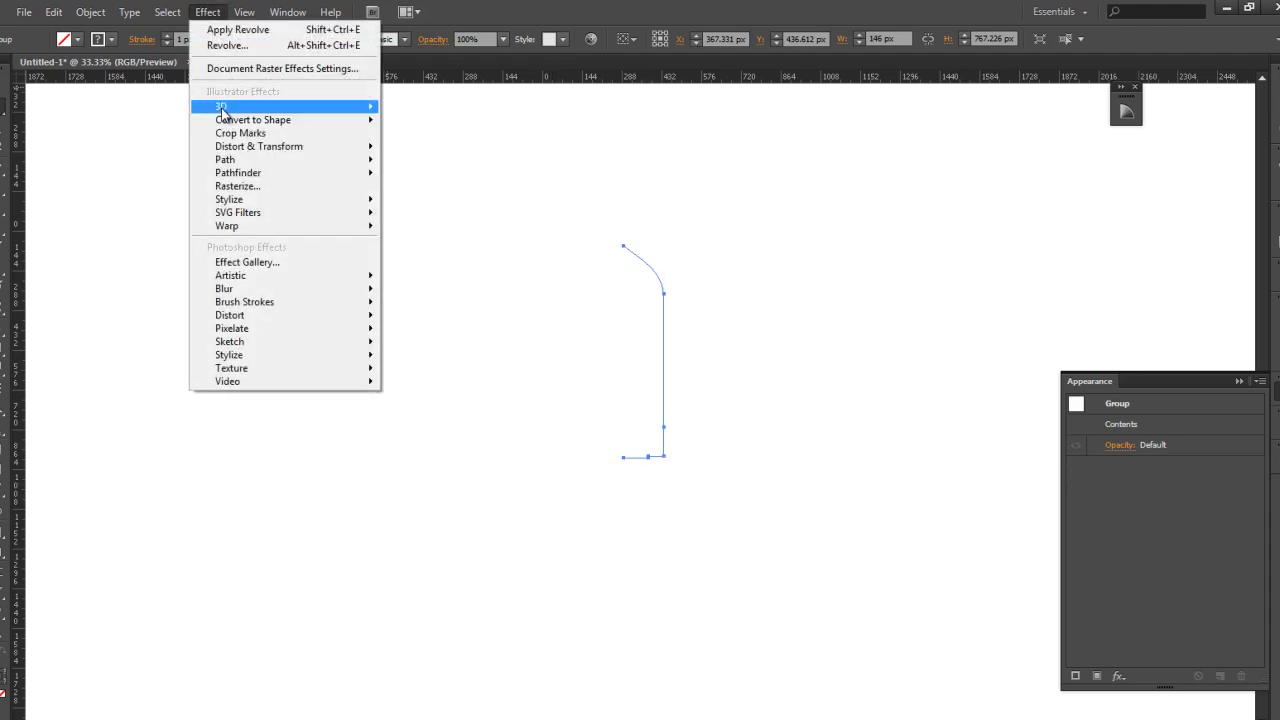
pyautogui.moveTo(222, 112)
pyautogui.click(120, 137)
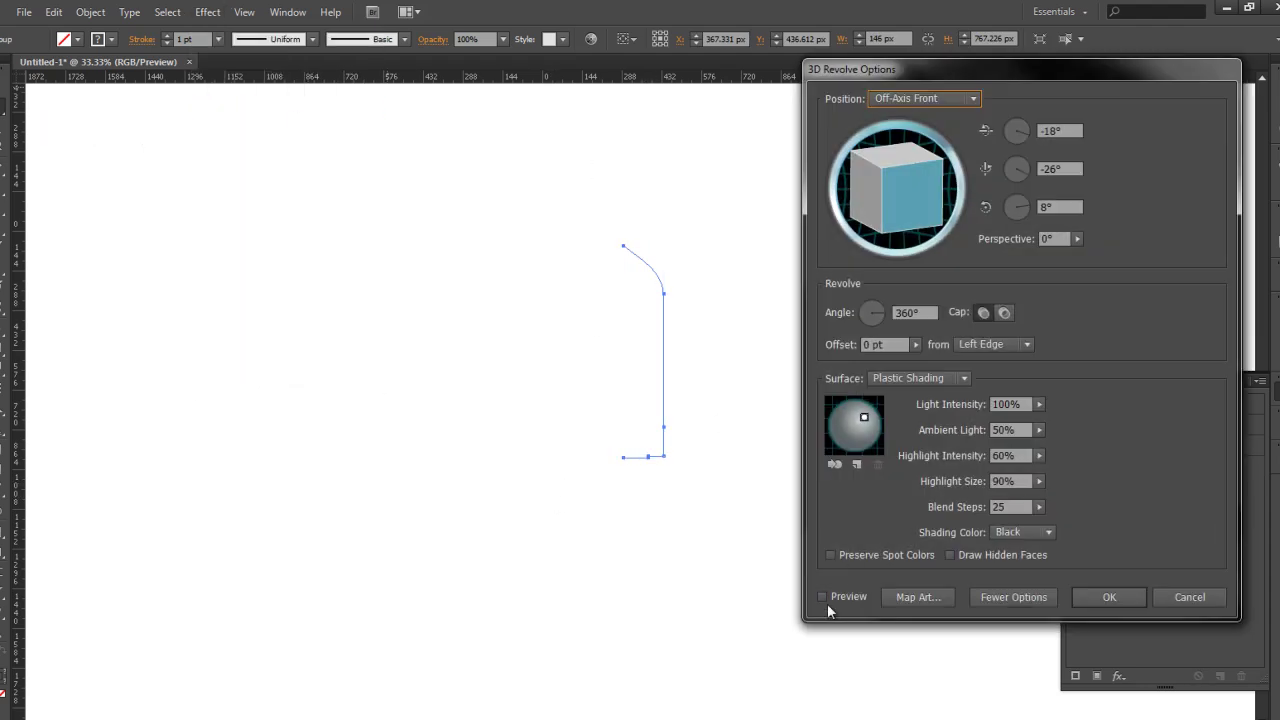
pyautogui.click(824, 597)
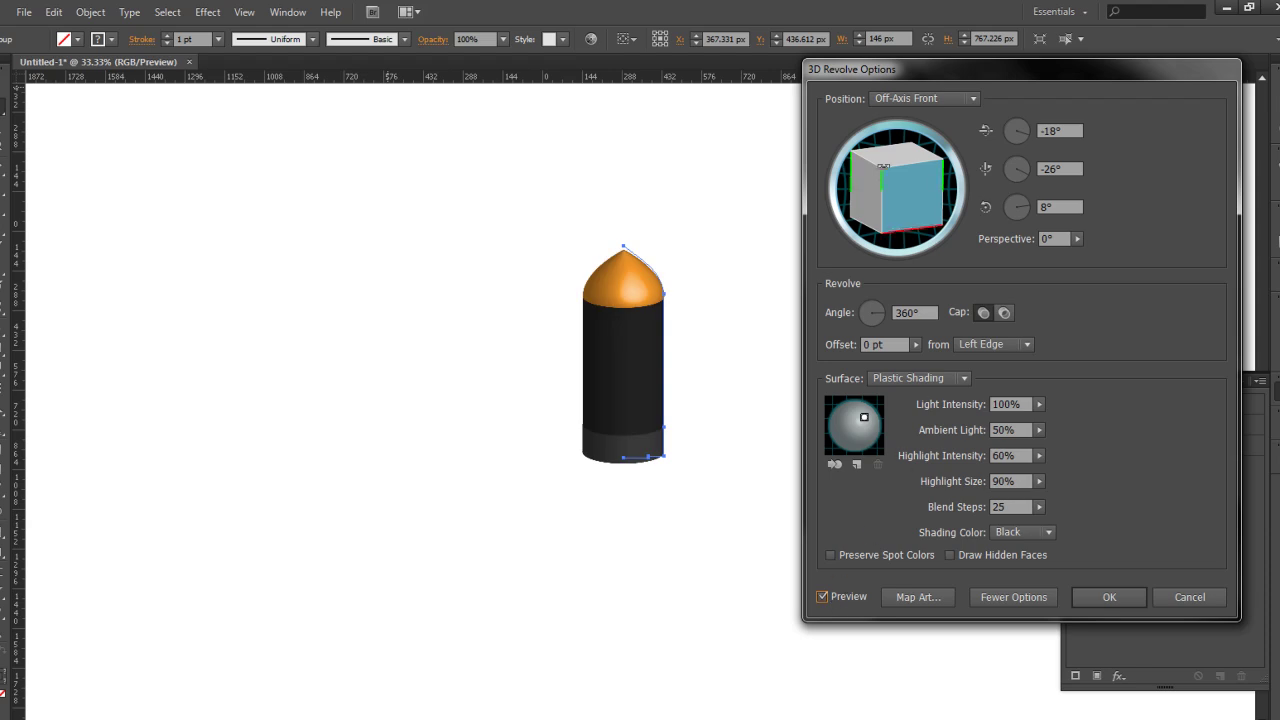
pyautogui.moveTo(912, 196)
pyautogui.mouseDown()
pyautogui.moveTo(926, 190)
pyautogui.moveTo(905, 218)
pyautogui.moveTo(895, 212)
pyautogui.mouseUp()
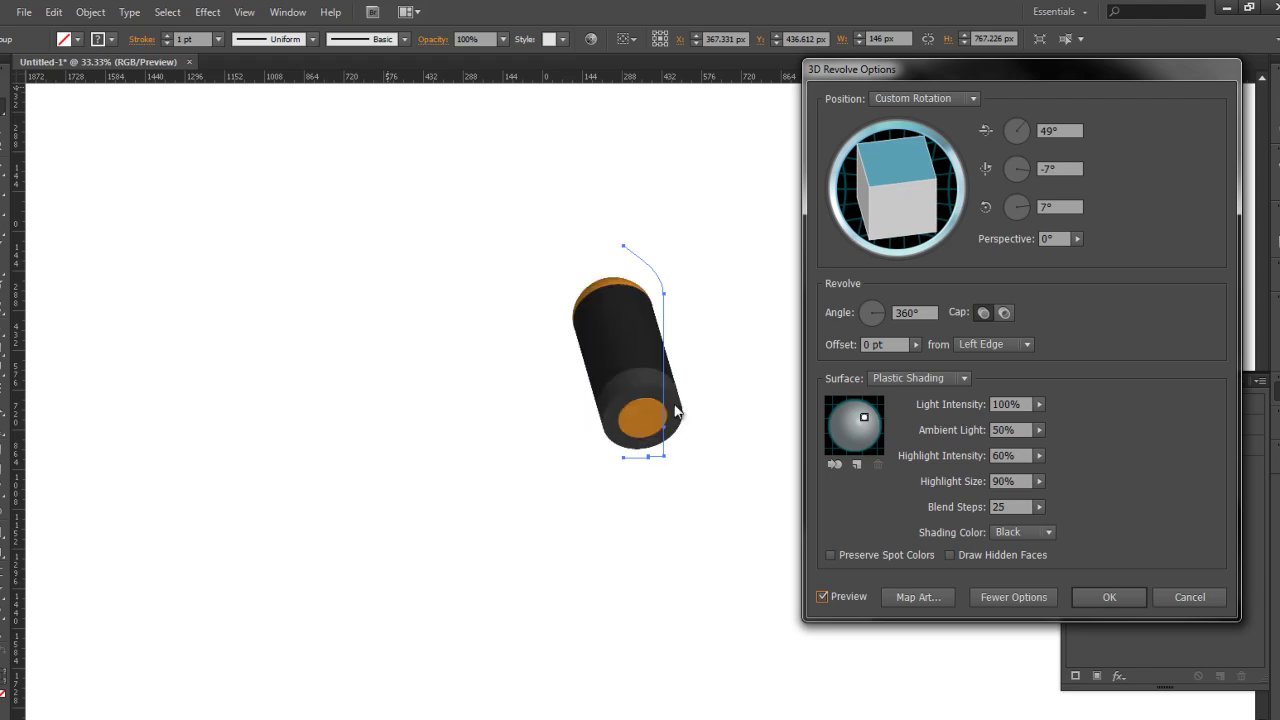
pyautogui.moveTo(900, 190)
pyautogui.mouseDown()
pyautogui.moveTo(897, 176)
pyautogui.moveTo(901, 221)
pyautogui.moveTo(897, 205)
pyautogui.mouseUp()
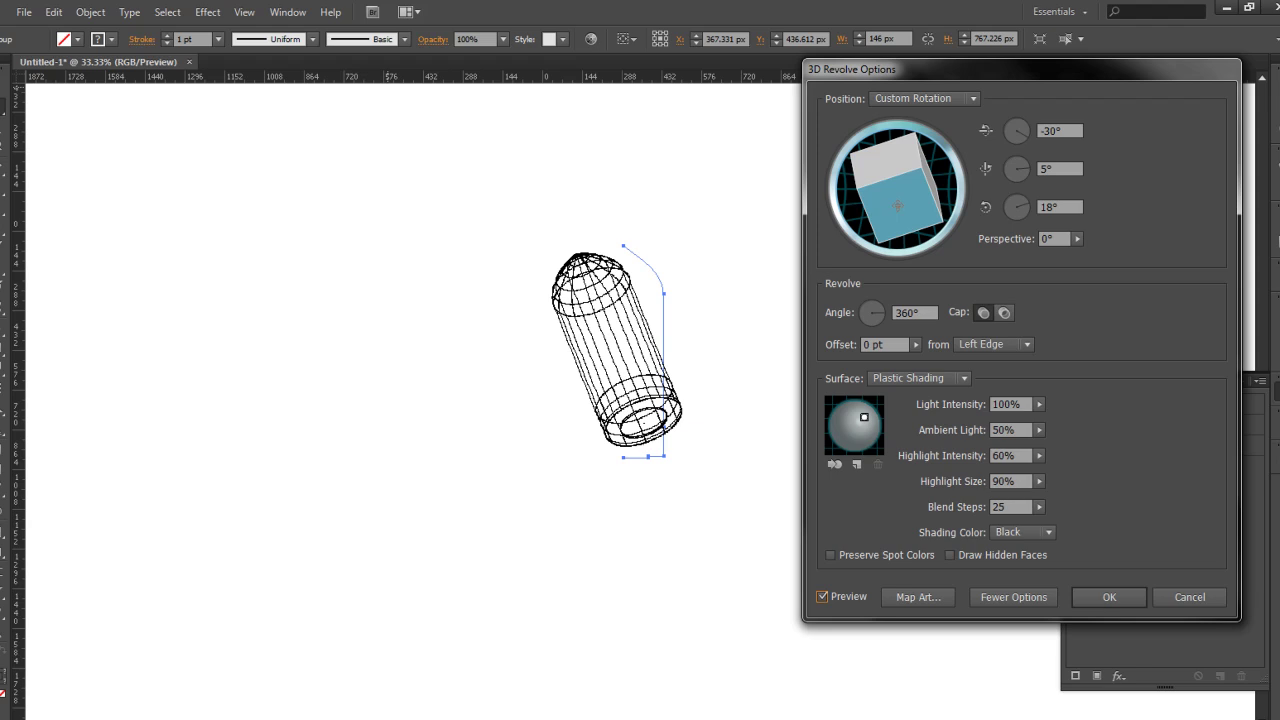
pyautogui.click(1110, 597)
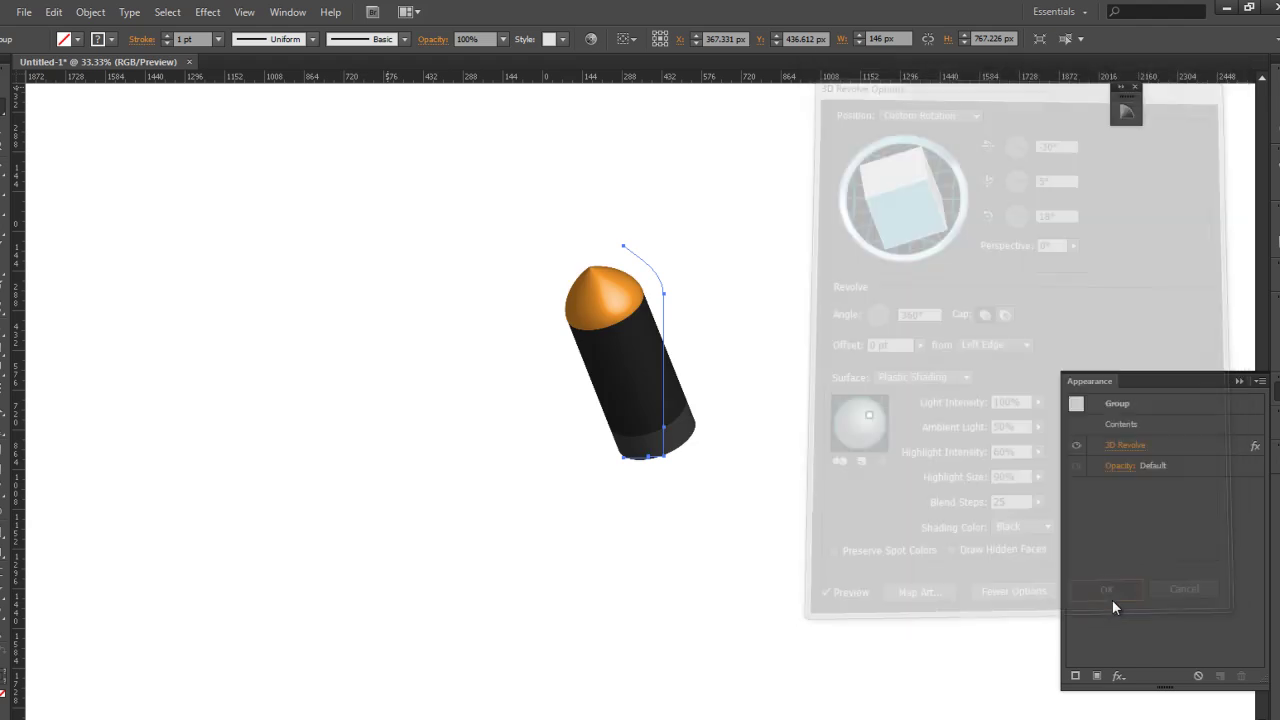
# Move the top anchor point of the orange curve inward to about X 347 px, Y 30 px to open the tip.
pyautogui.hotkey('ctrl', 'space')
pyautogui.moveTo(706, 228); pyautogui.dragTo(600, 355)
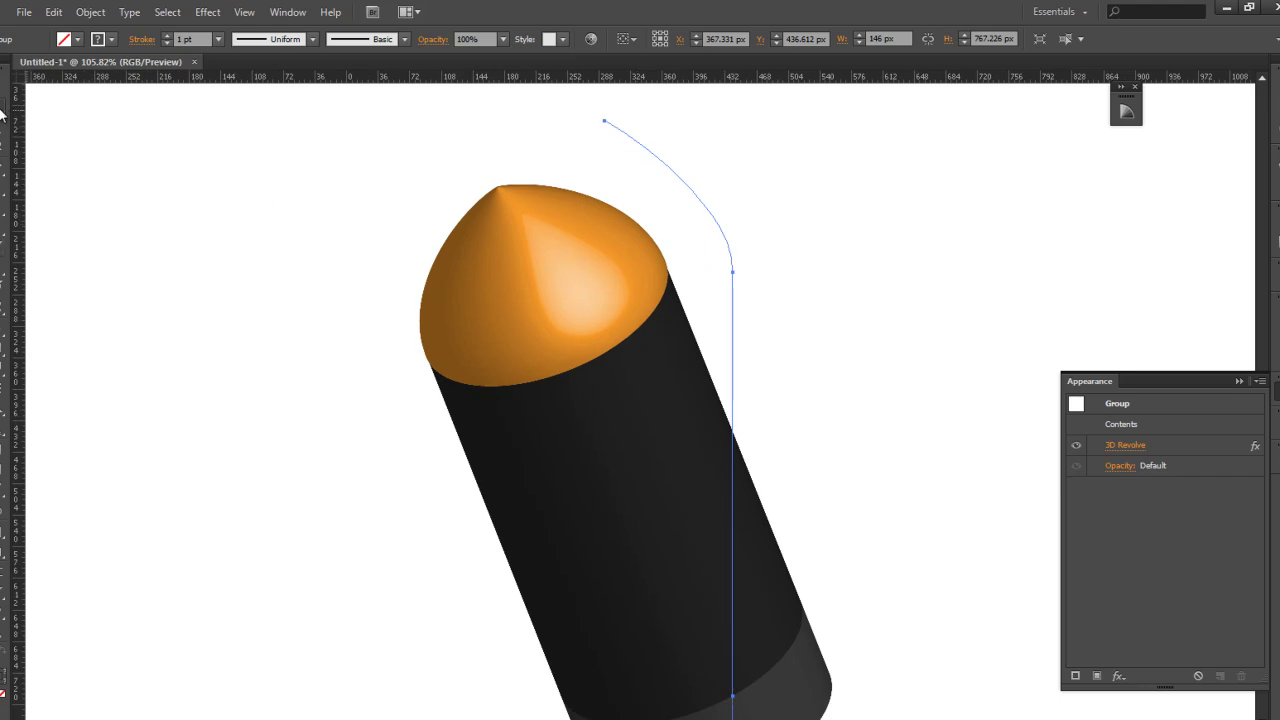
pyautogui.click(131, 148)
pyautogui.moveTo(659, 110); pyautogui.dragTo(601, 151)
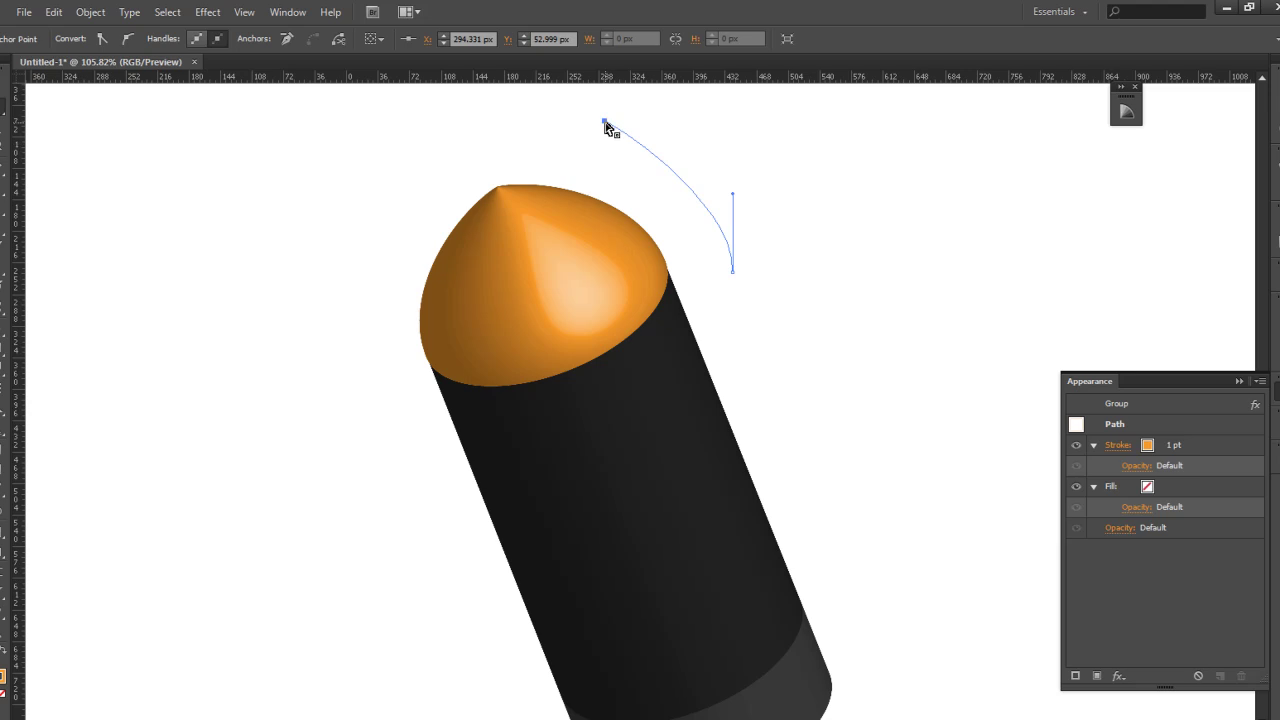
pyautogui.press('space')
pyautogui.moveTo(642, 197); pyautogui.dragTo(628, 303)
pyautogui.moveTo(590, 231); pyautogui.dragTo(638, 212)
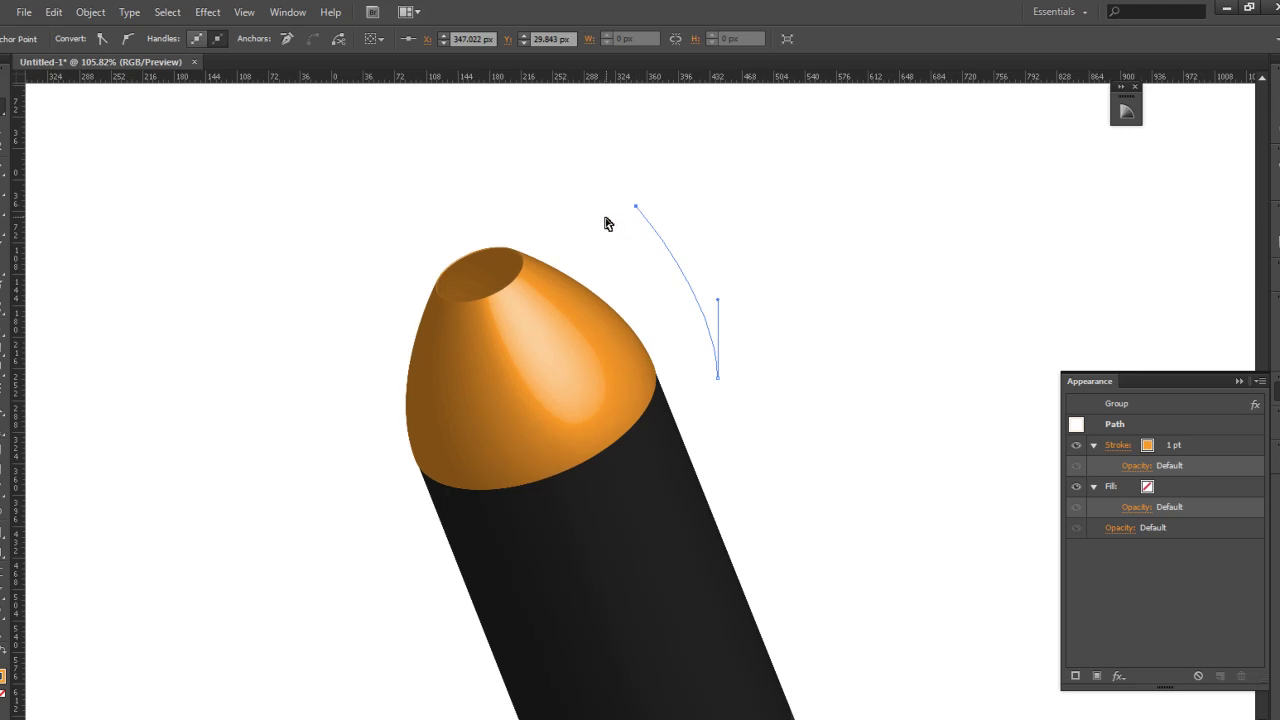
# Push small notches into the orange curve with a flat elliptical Warp brush to form grooves around the cap.
pyautogui.click(605, 219)
pyautogui.click(673, 253)
pyautogui.press('v')
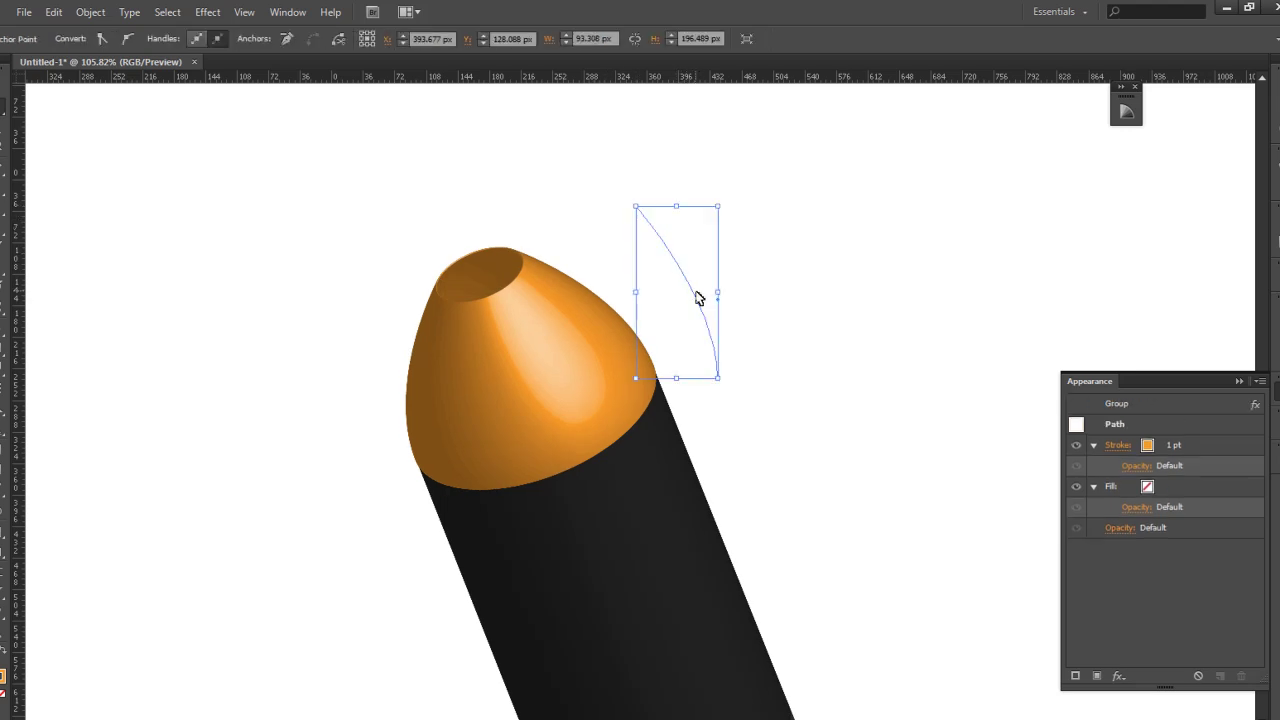
pyautogui.press('a')
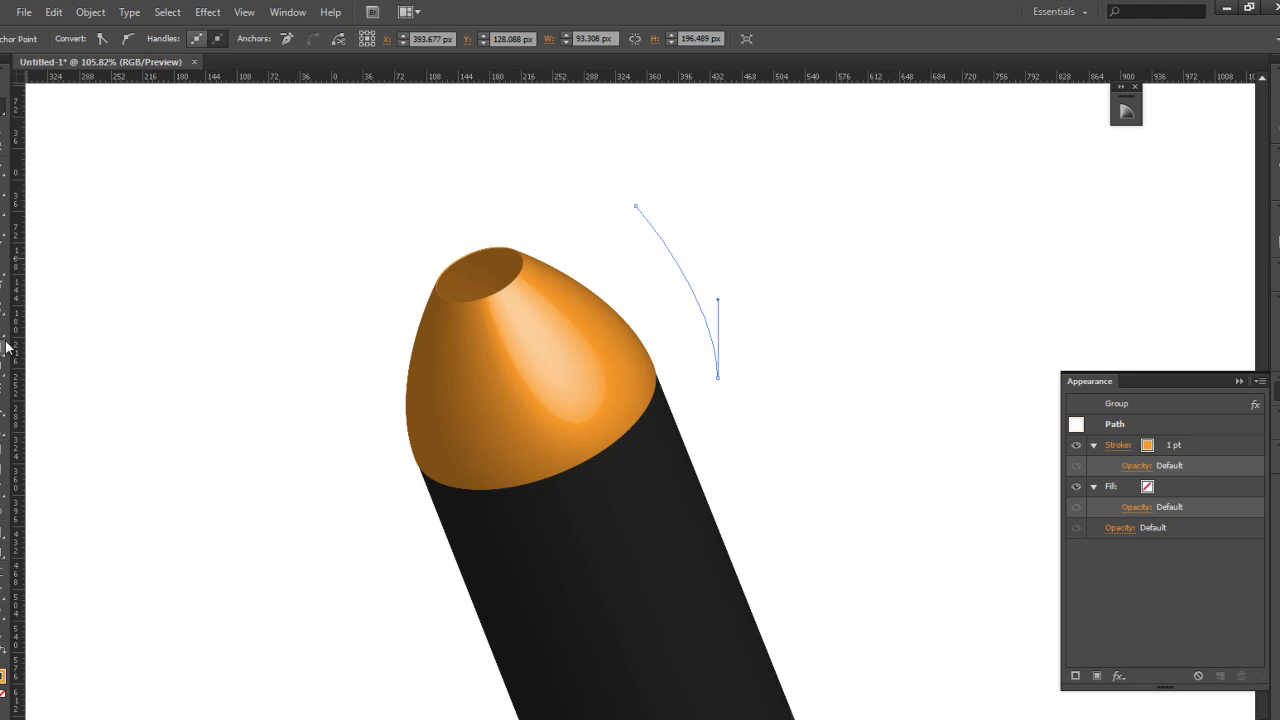
pyautogui.click(1, 374)
pyautogui.press('alt')
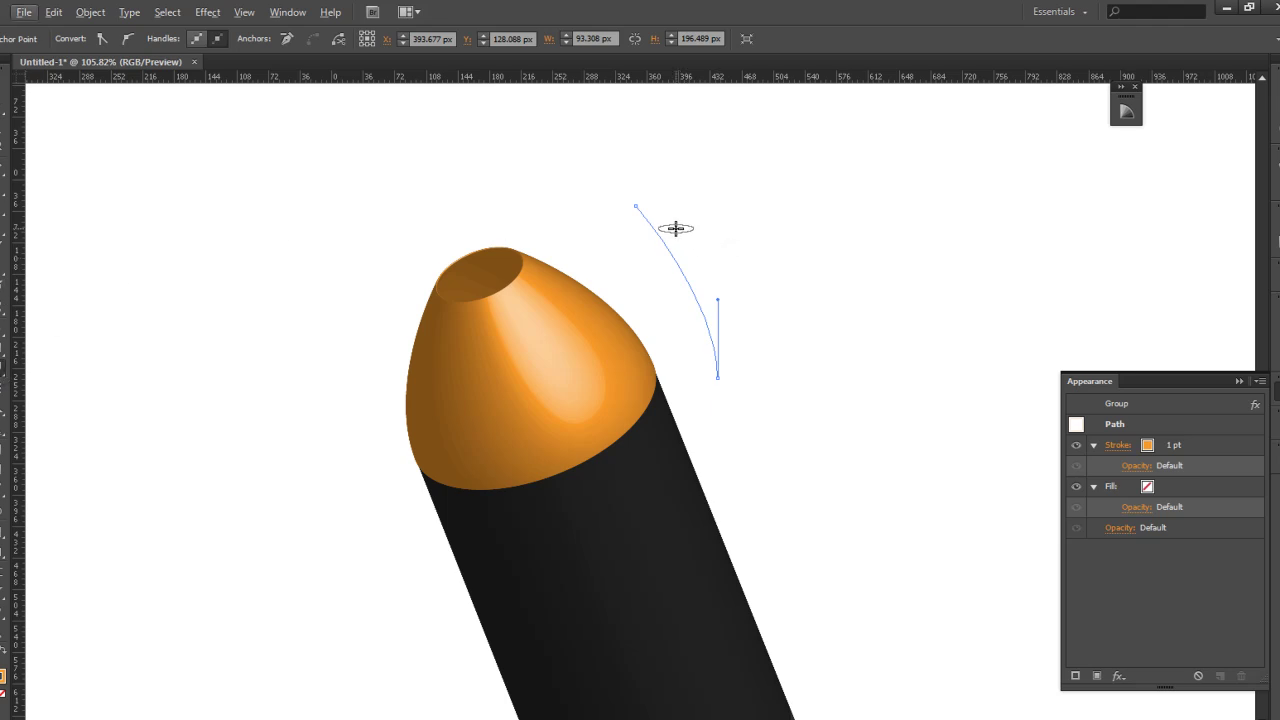
pyautogui.moveTo(675, 231); pyautogui.dragTo(659, 232)
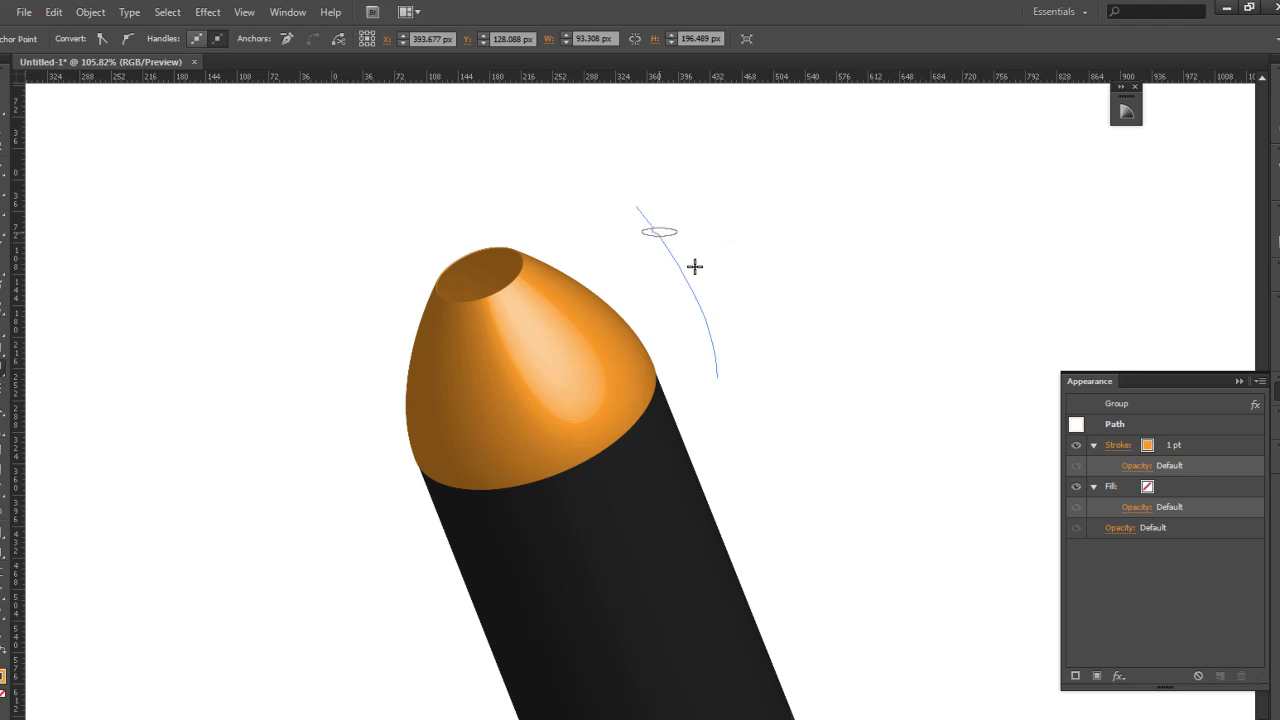
pyautogui.moveTo(698, 281); pyautogui.dragTo(685, 283)
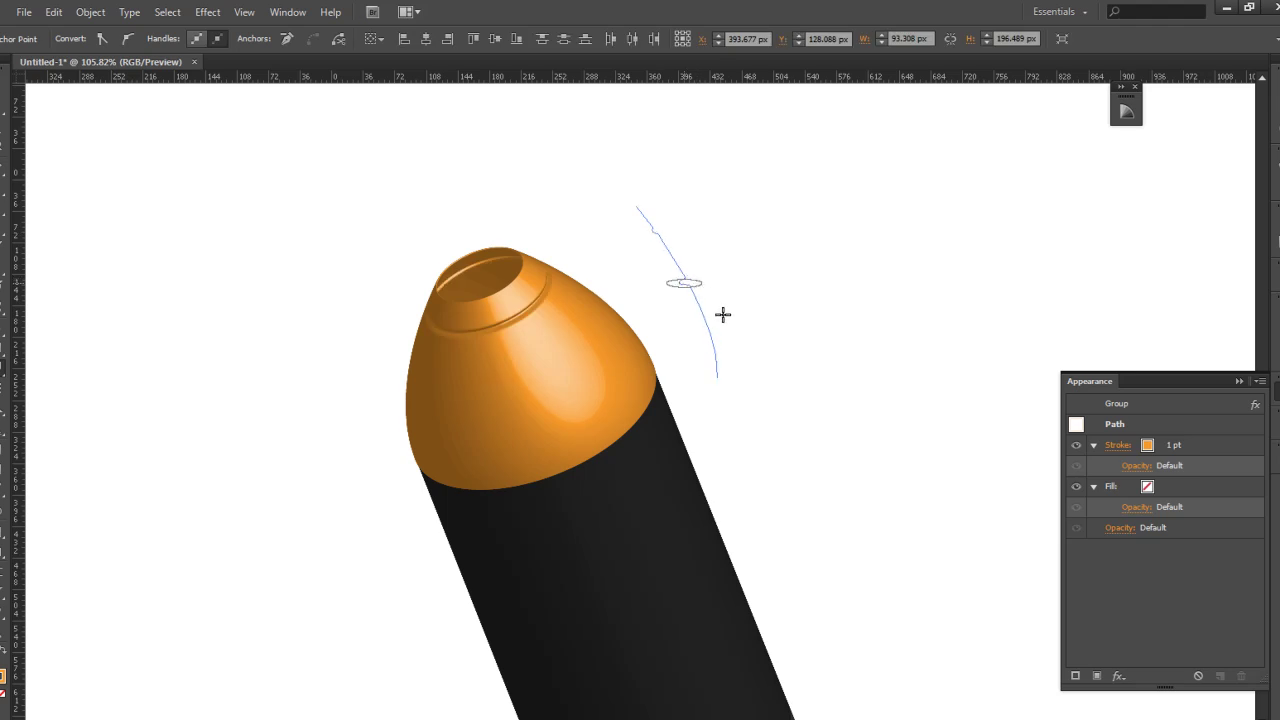
pyautogui.moveTo(726, 320); pyautogui.dragTo(726, 320)
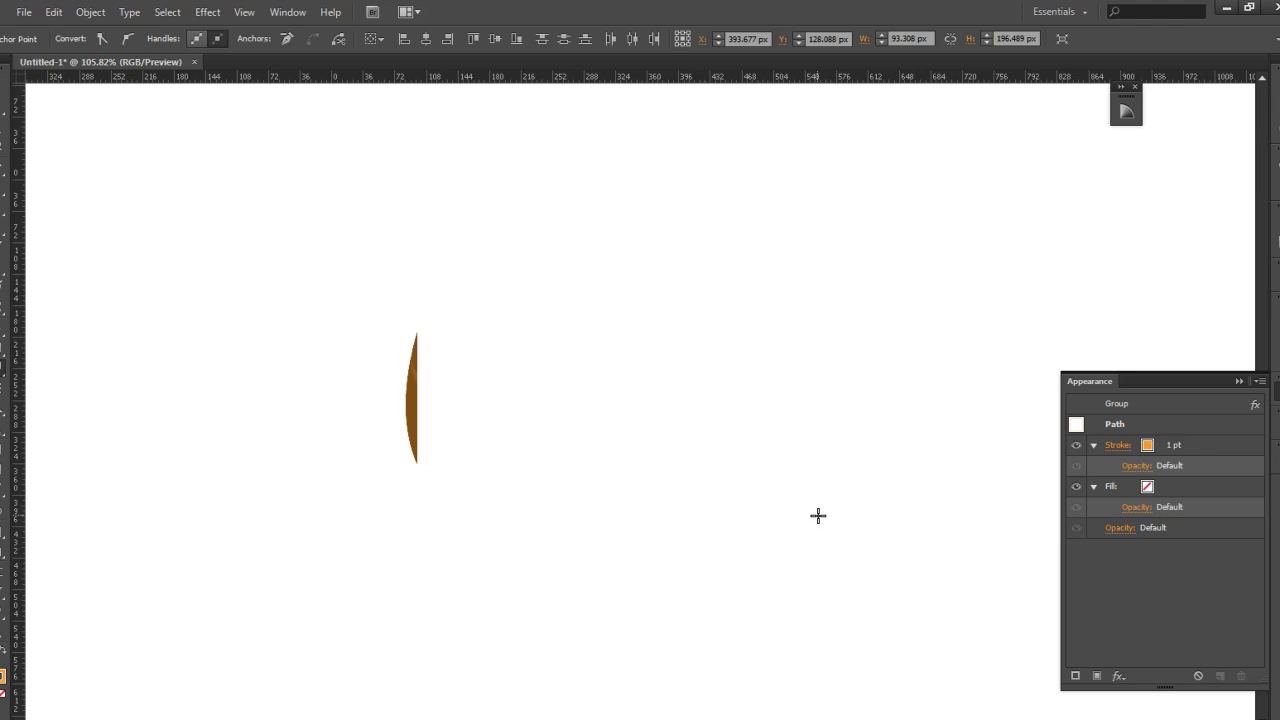
# Select the revolved group and warp a small inward notch into the dark gray base segment.
pyautogui.click(840, 488)
pyautogui.moveTo(846, 494); pyautogui.dragTo(807, 349)
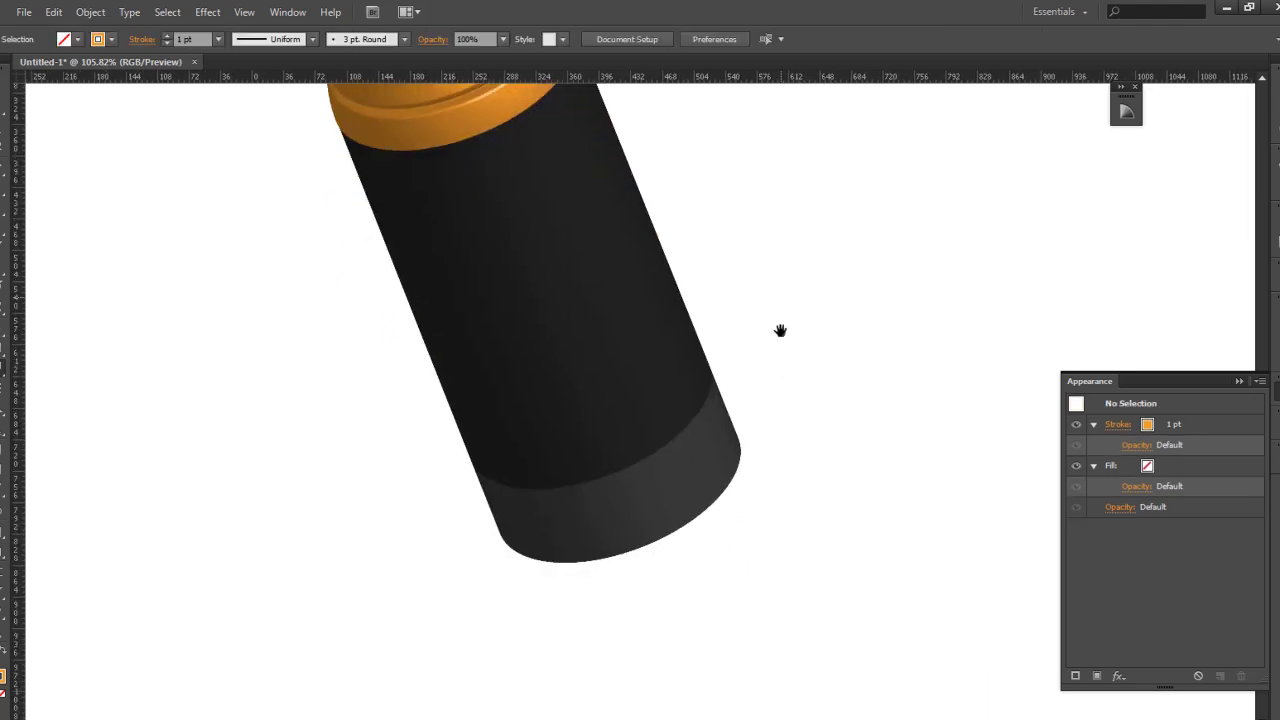
pyautogui.click(734, 445)
pyautogui.moveTo(732, 429); pyautogui.dragTo(738, 438)
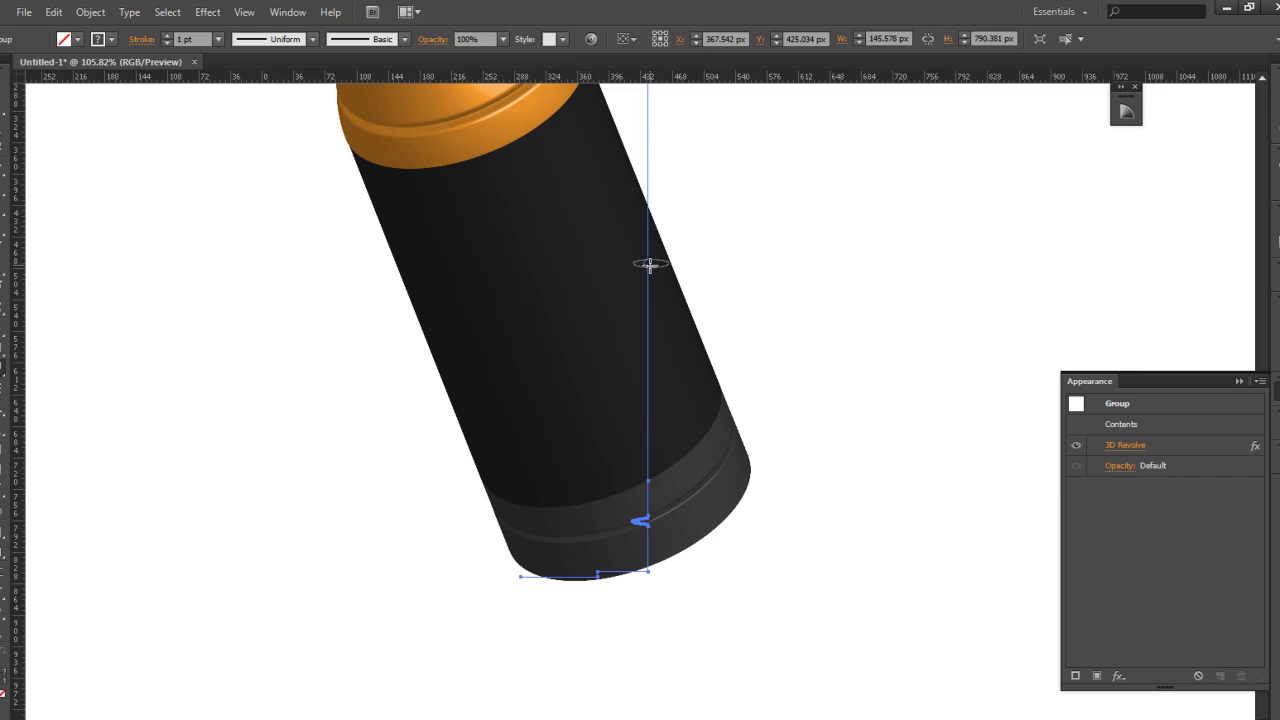
# Try to warp a deep groove into the middle of the black body segment, and undo it.
pyautogui.moveTo(651, 263)
pyautogui.mouseDown()
pyautogui.moveTo(651, 297)
pyautogui.moveTo(615, 315)
pyautogui.moveTo(615, 329)
pyautogui.mouseUp()
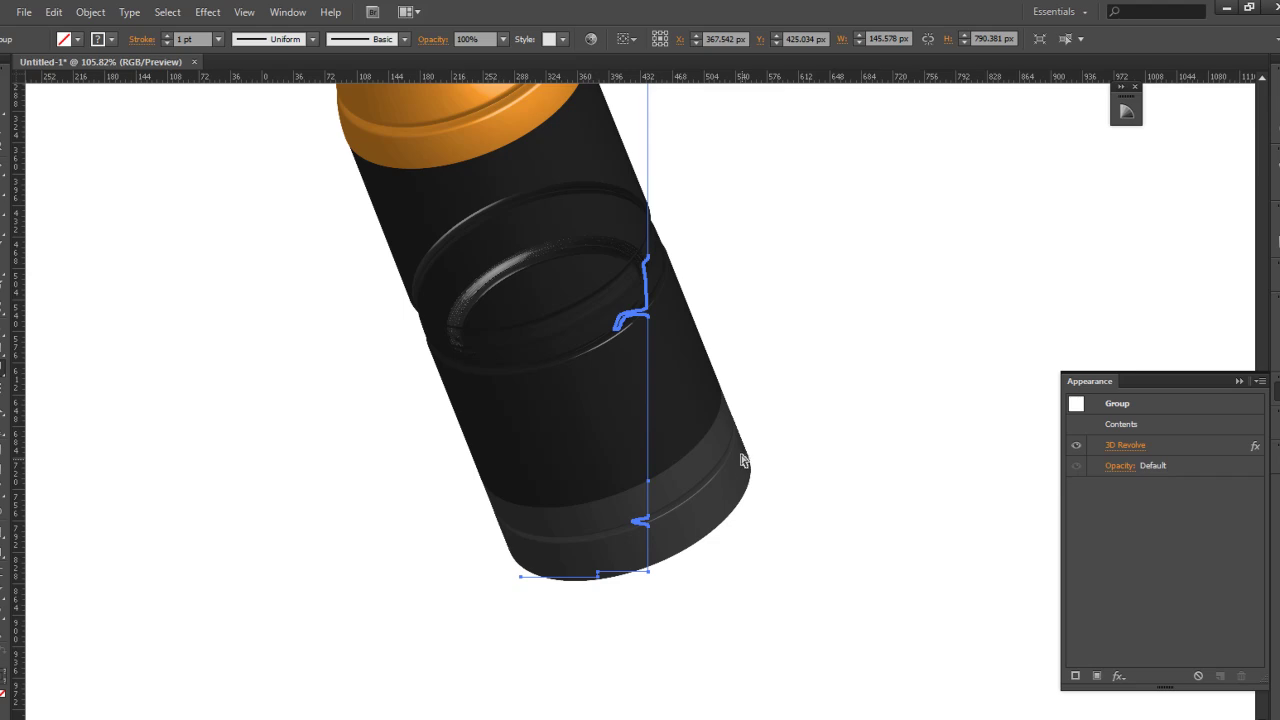
pyautogui.hotkey('ctrl', 'z')
pyautogui.press('l')
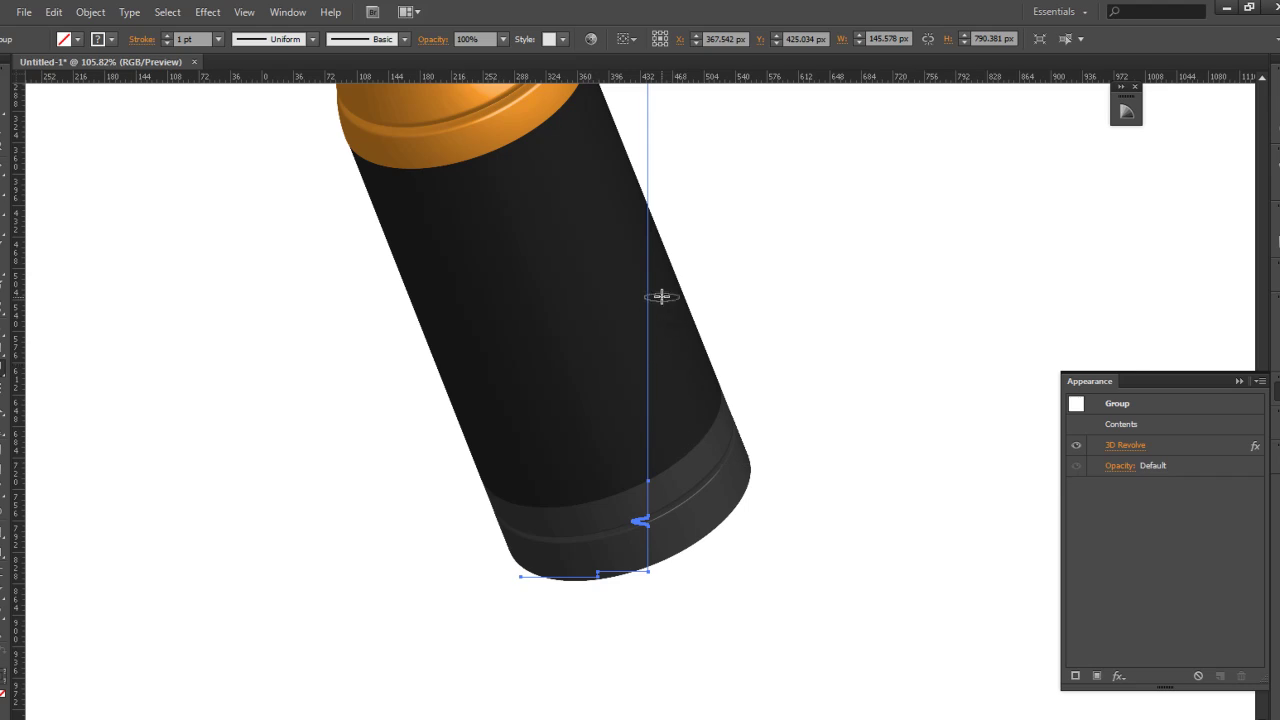
# Warp a small inward notch into the profile where the orange cap meets the black body.
pyautogui.click(643, 458)
pyautogui.moveTo(723, 202); pyautogui.dragTo(734, 394)
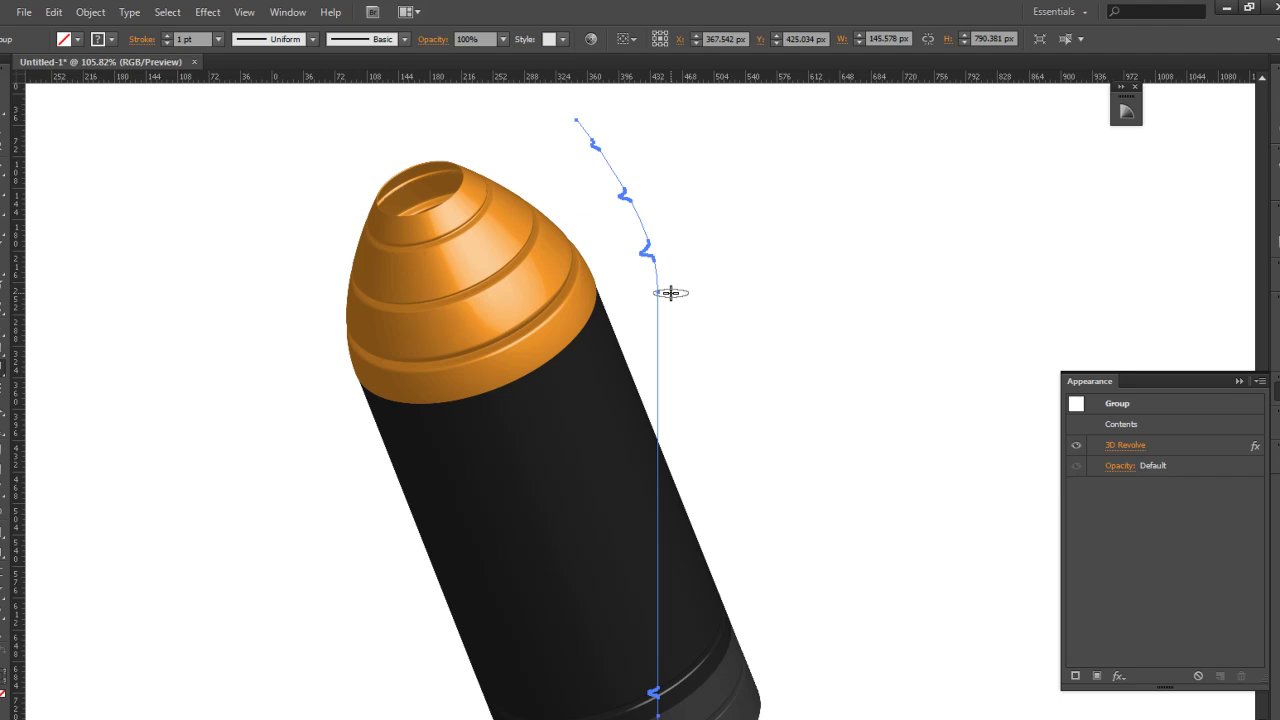
pyautogui.moveTo(668, 293); pyautogui.dragTo(659, 294)
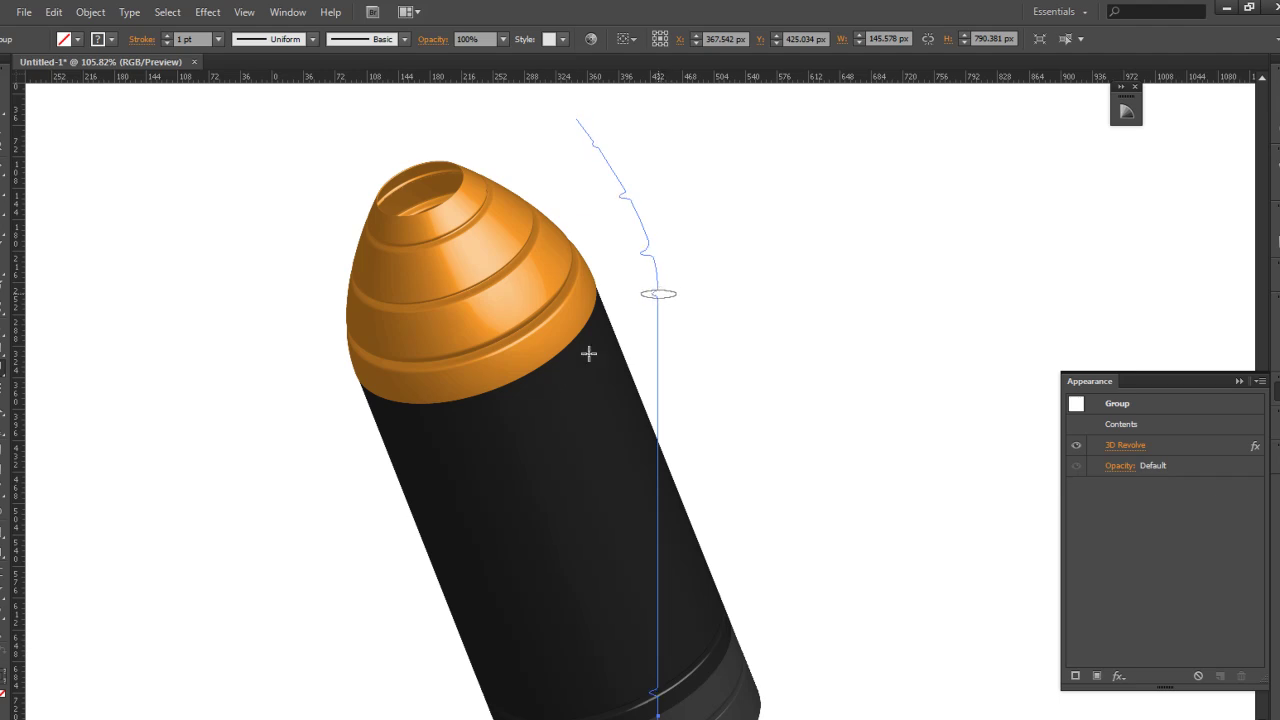